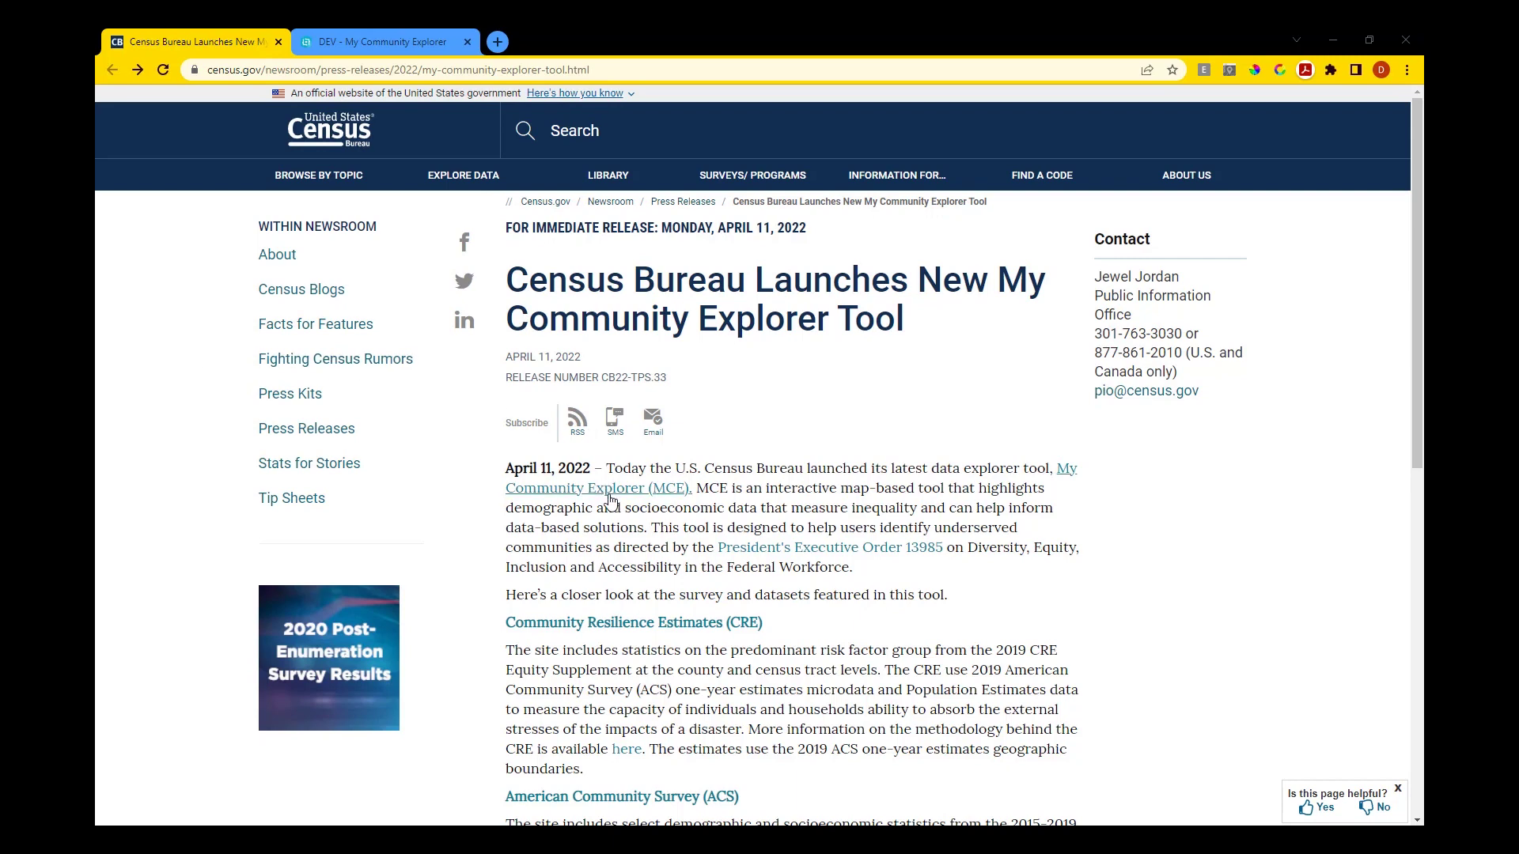
Switch to My Community Explorer, dismiss the Welcome dialog and zoom in toward south Texas.
click(397, 46)
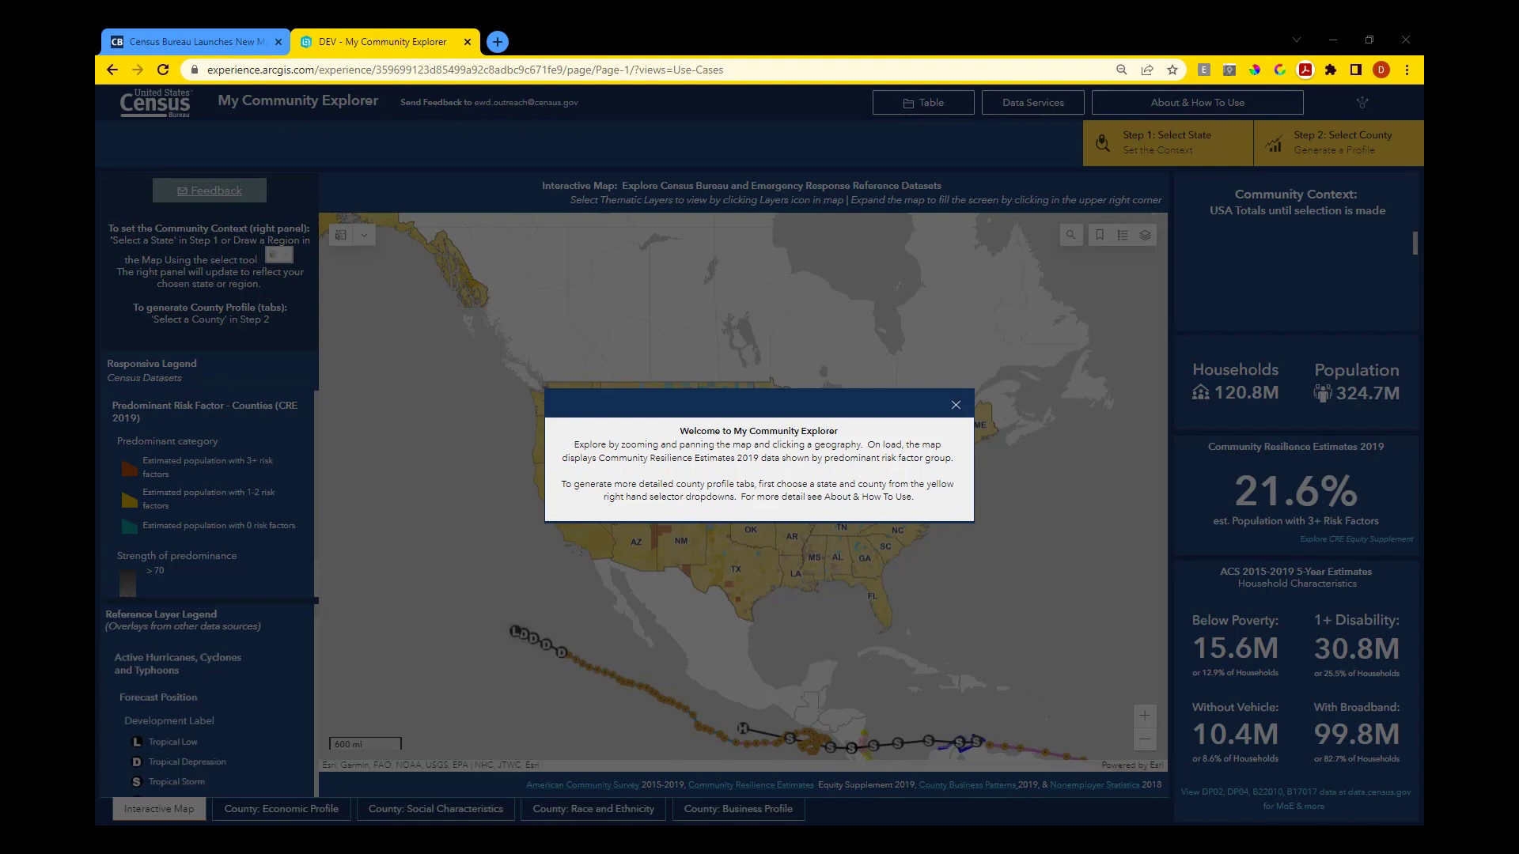
click(955, 405)
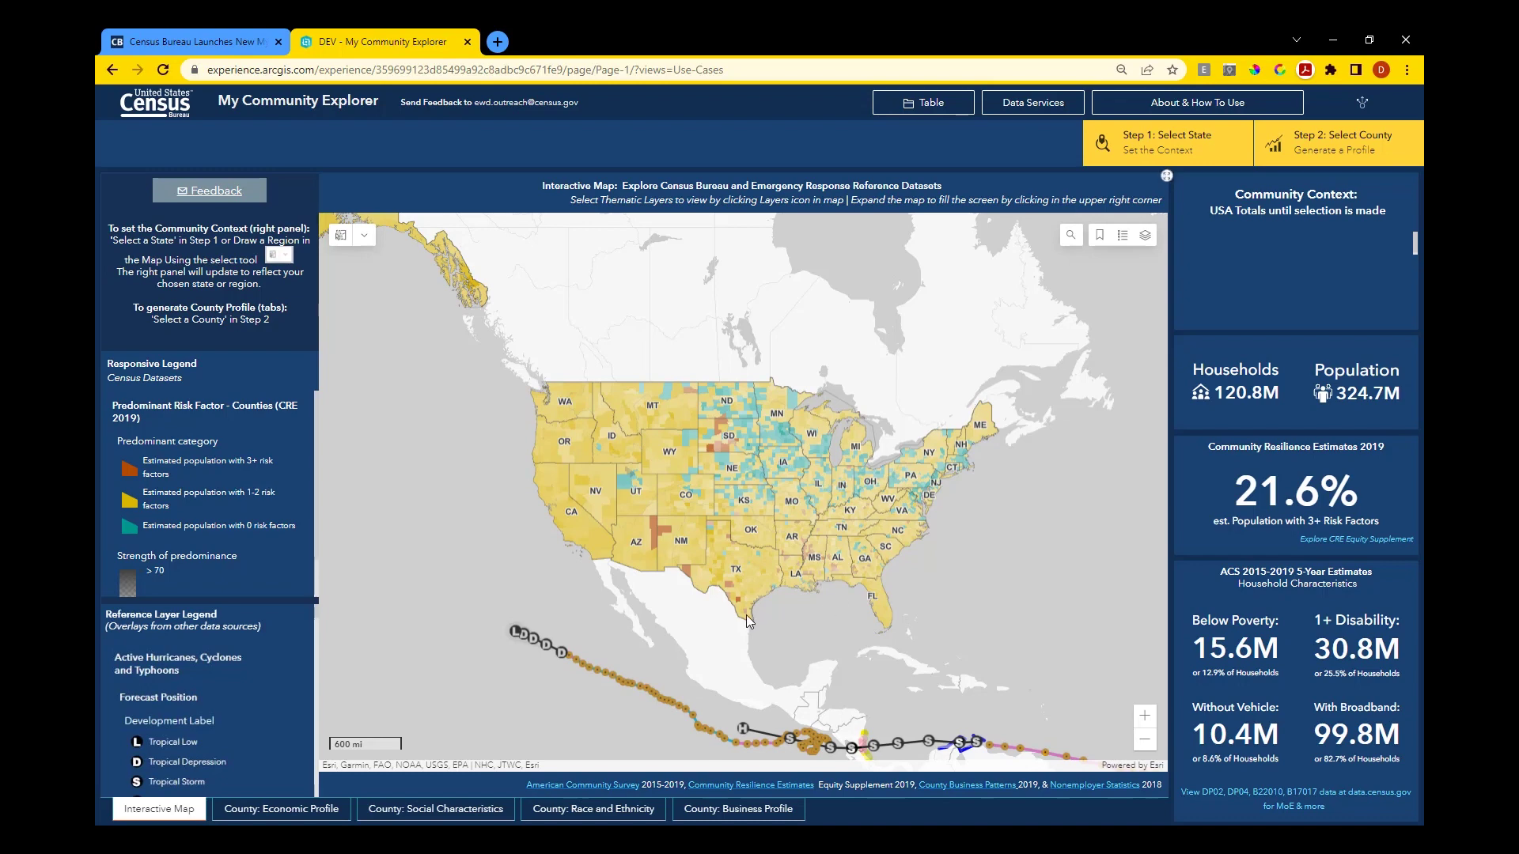
scroll(748, 606, up, 1)
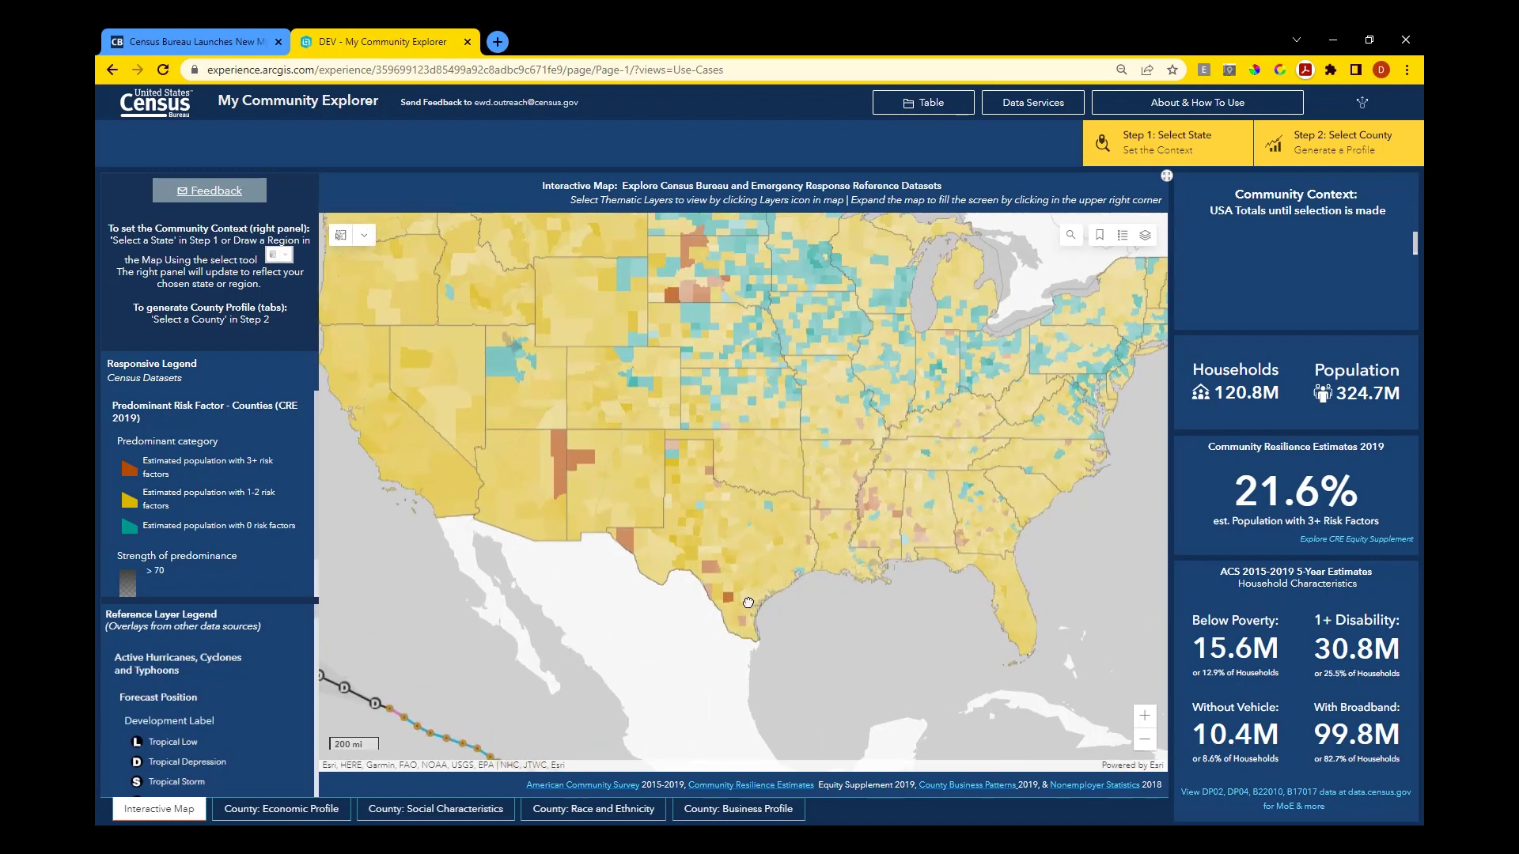
scroll(748, 602, up, 1)
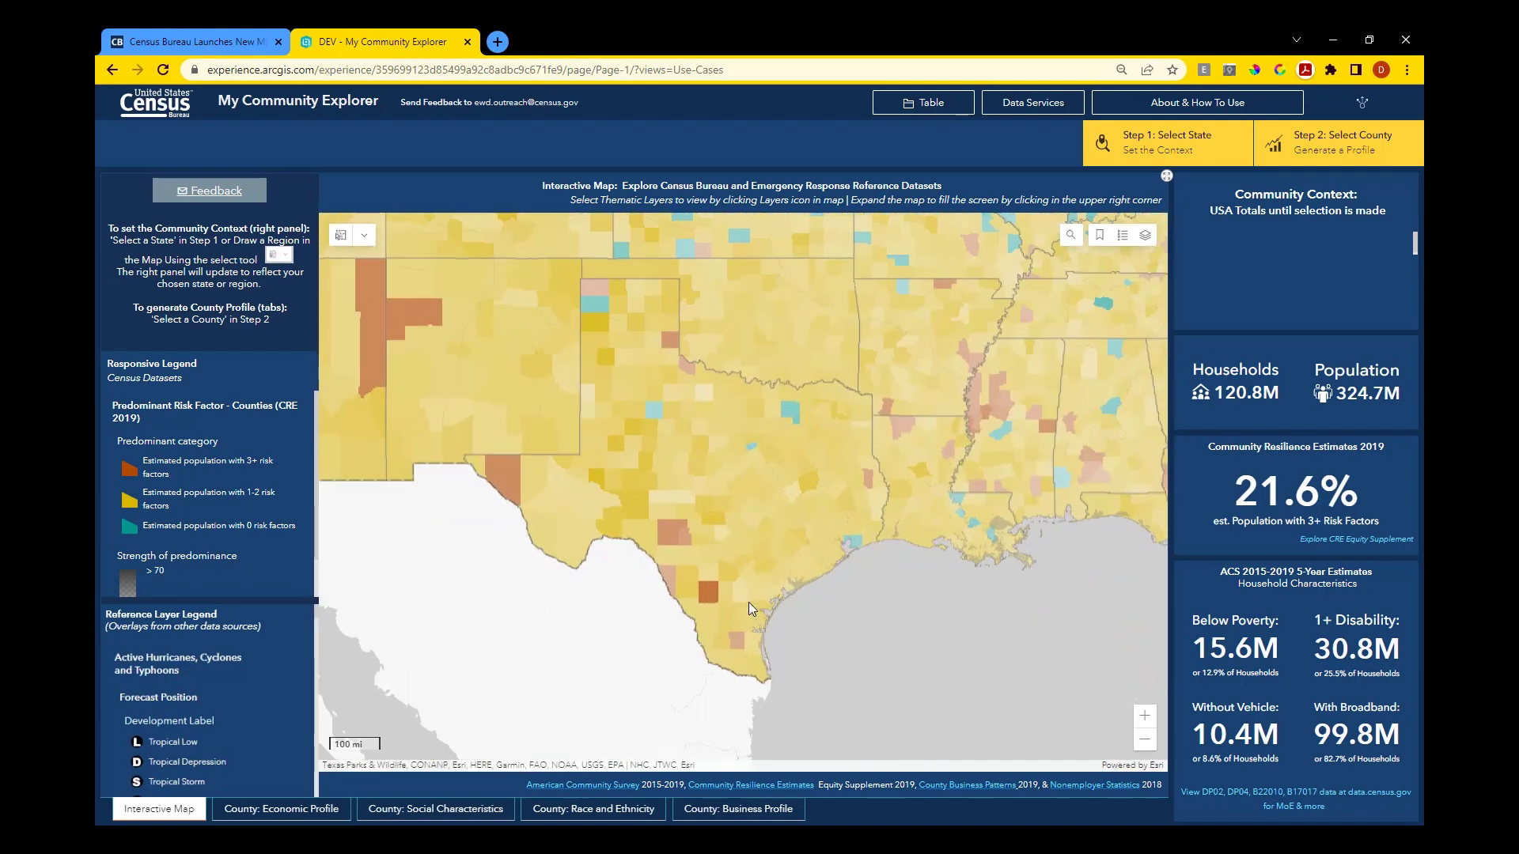
scroll(750, 608, up, 1)
scroll(749, 607, up, 1)
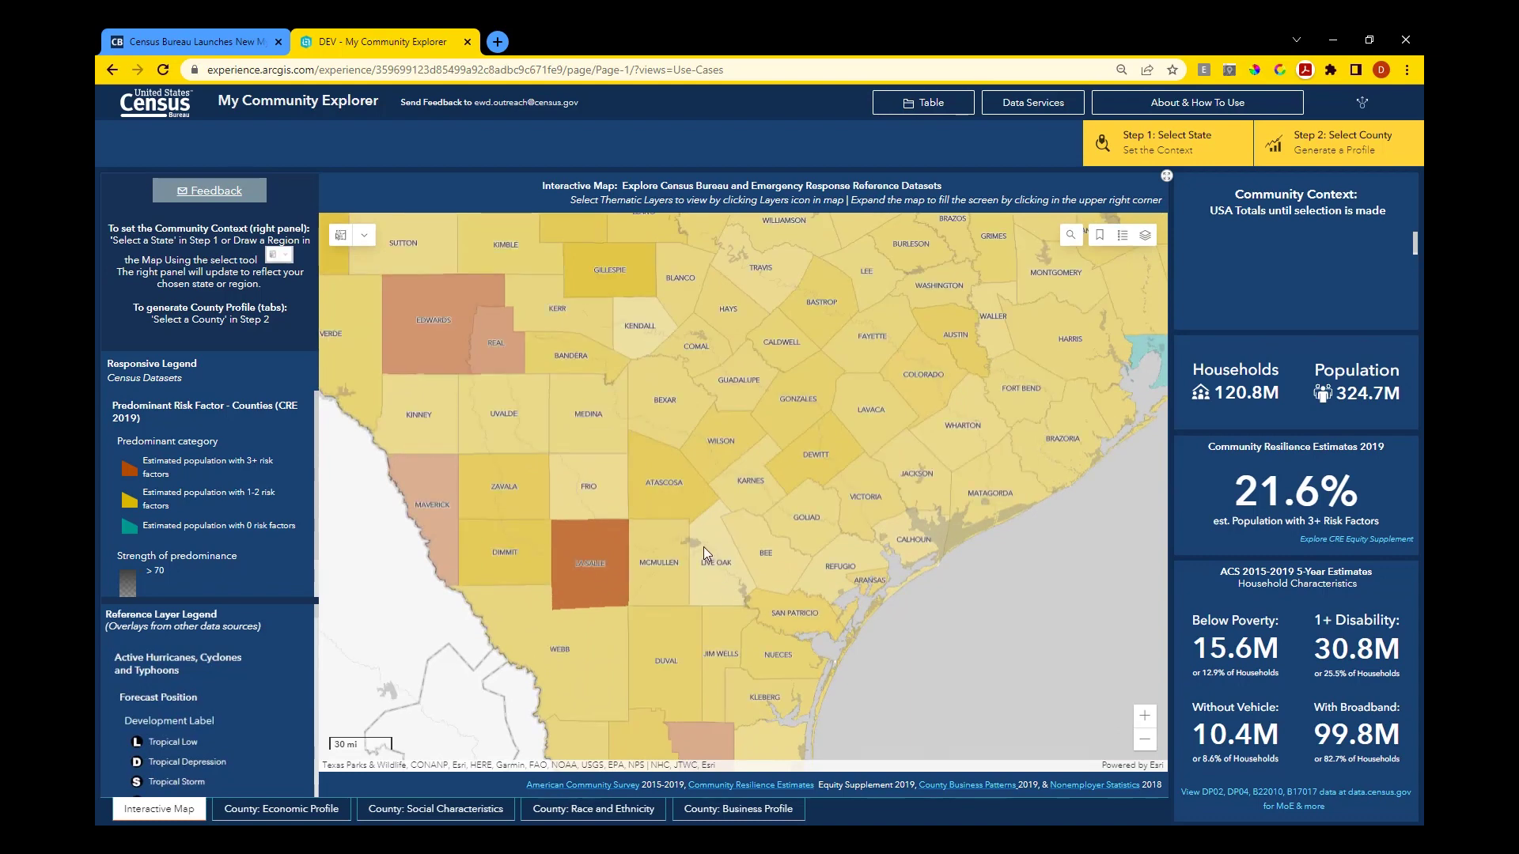
Zoom further and pan to the Dilley and Cotulla tracts, then bring up the Layers list.
scroll(681, 522, up, 1)
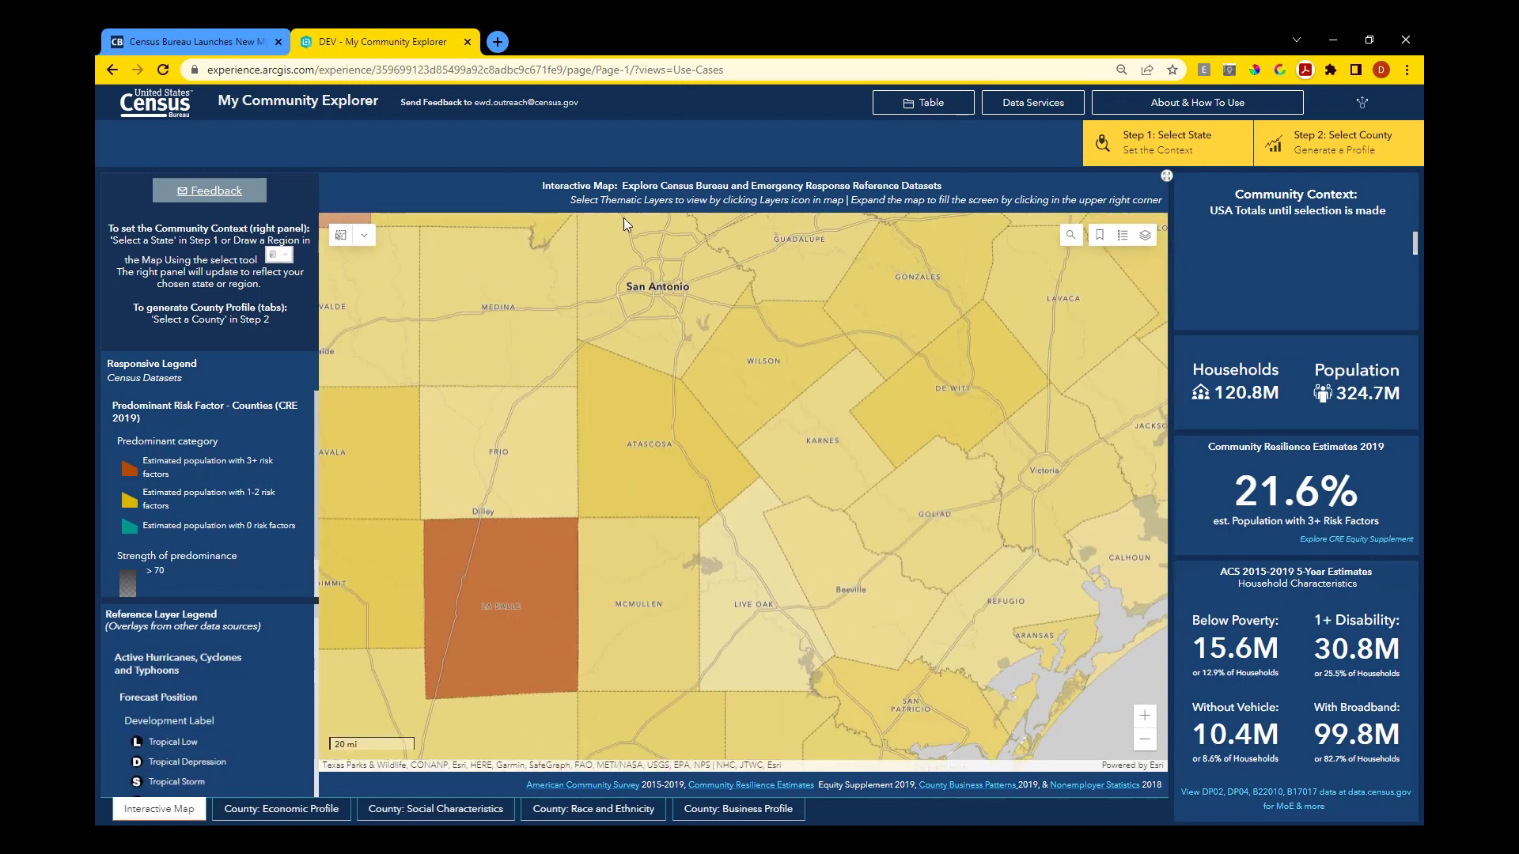
scroll(651, 298, up, 1)
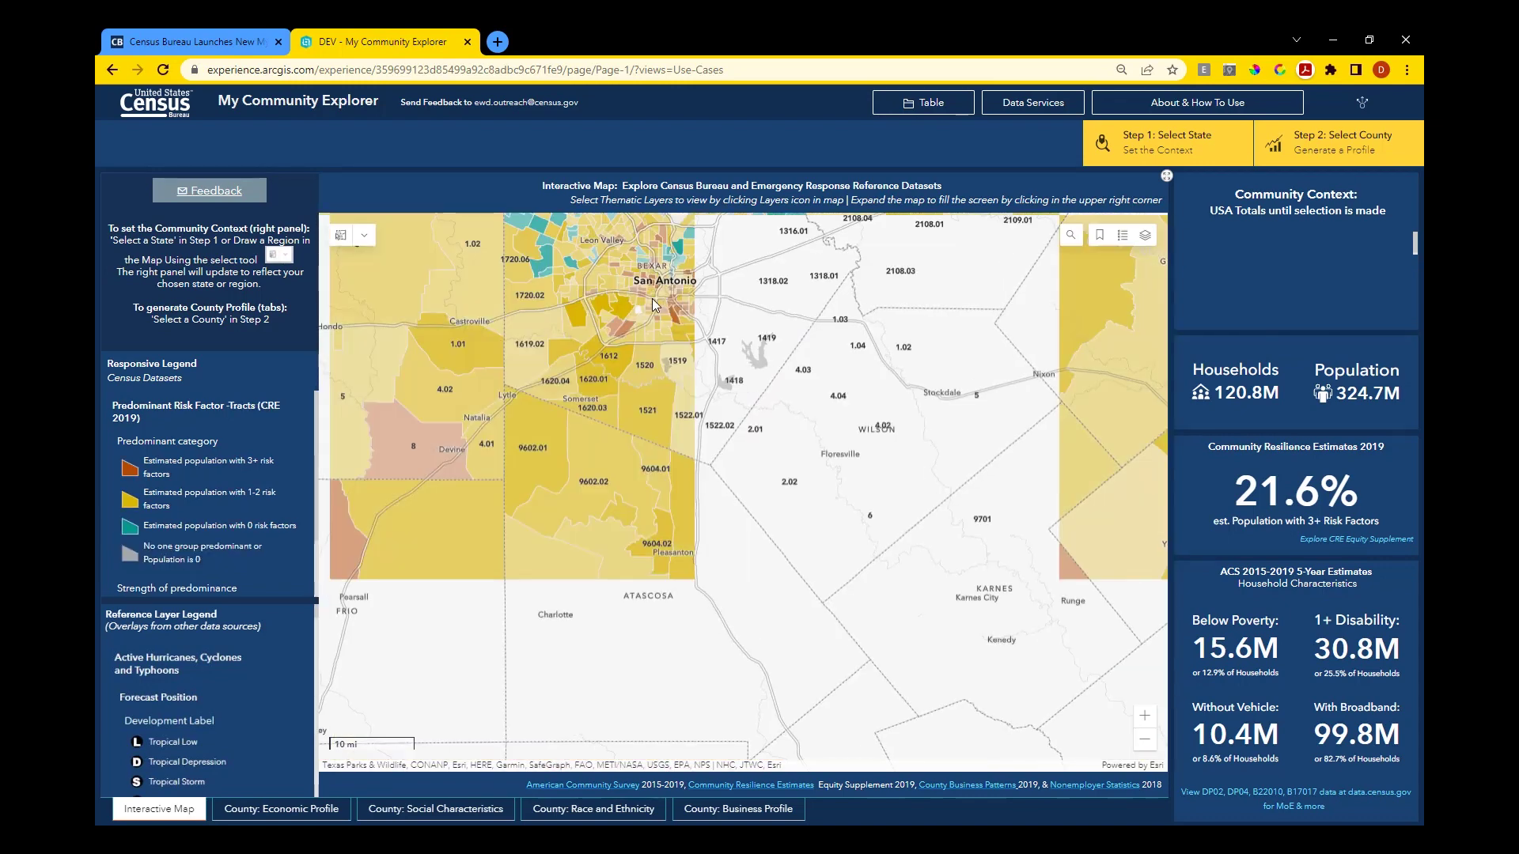
drag(530, 635, 801, 255)
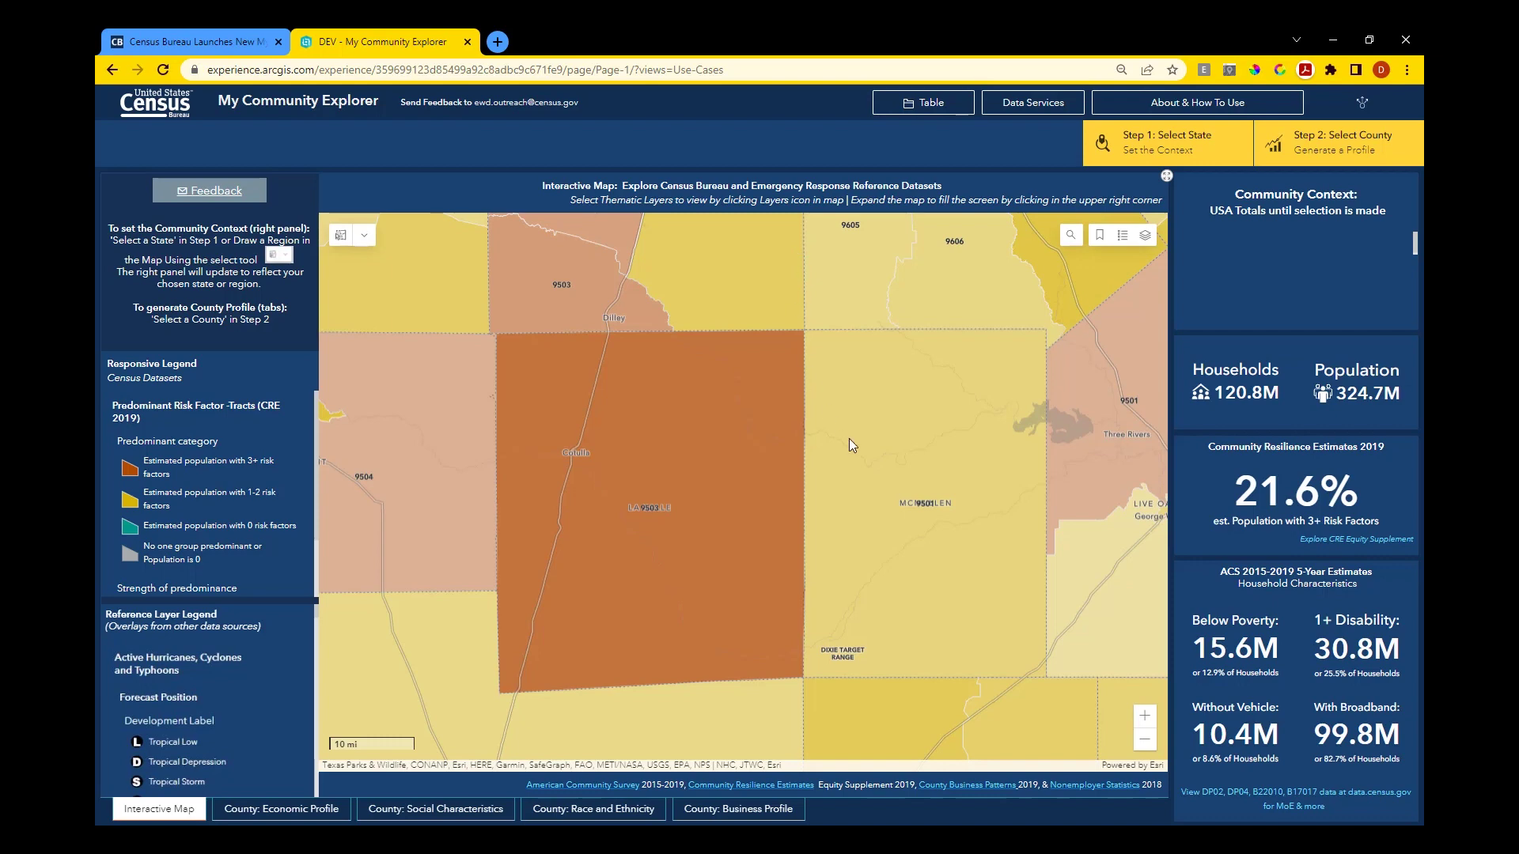
click(1144, 236)
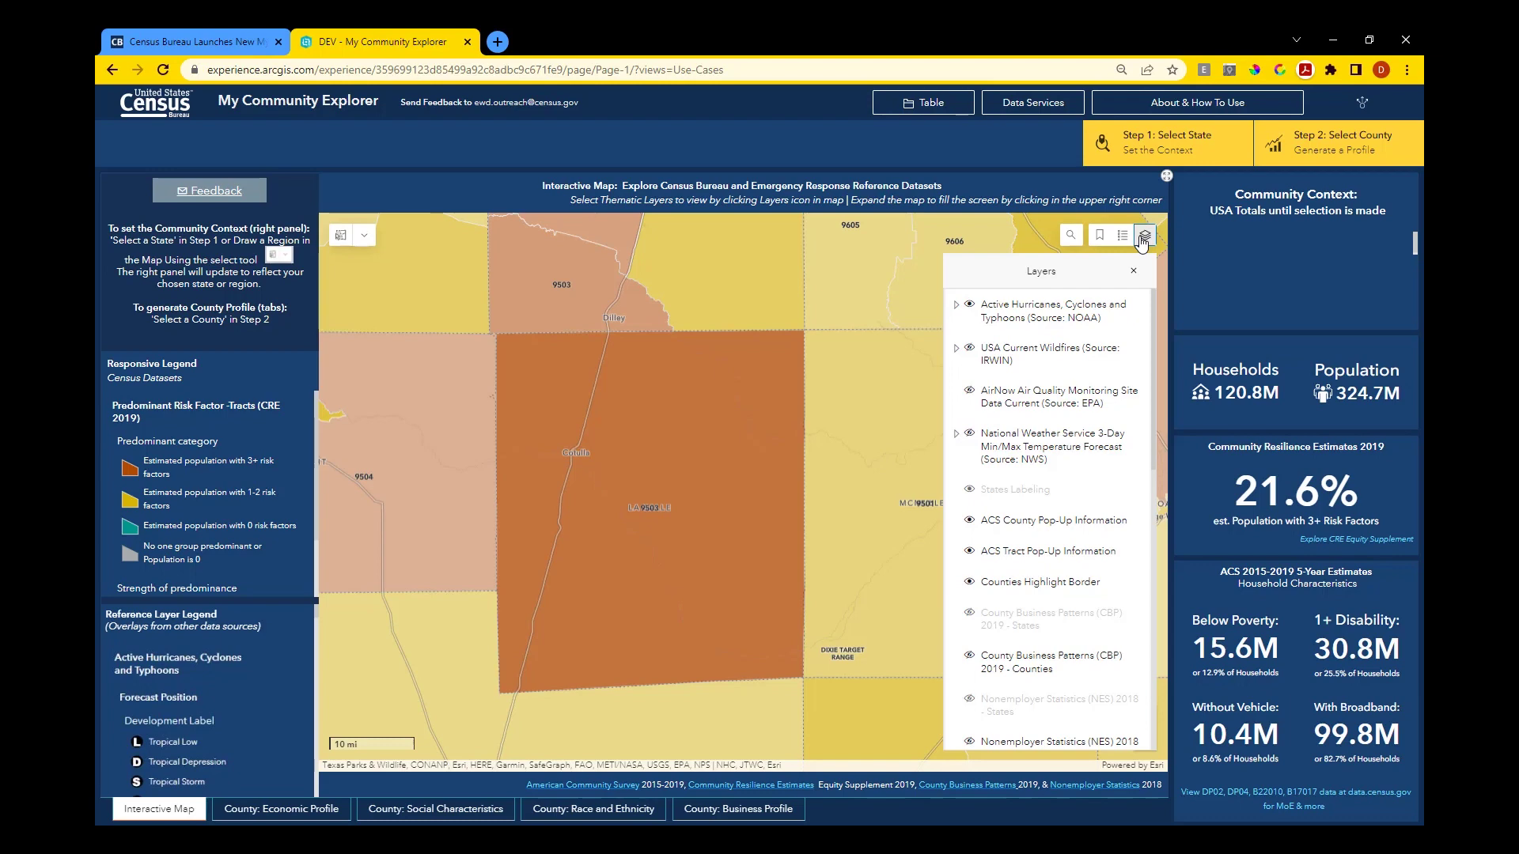
Replace the Predominant Risk Factor -Tracts layer with Language Spoken at Home -Tracts.
scroll(1047, 601, down, 4)
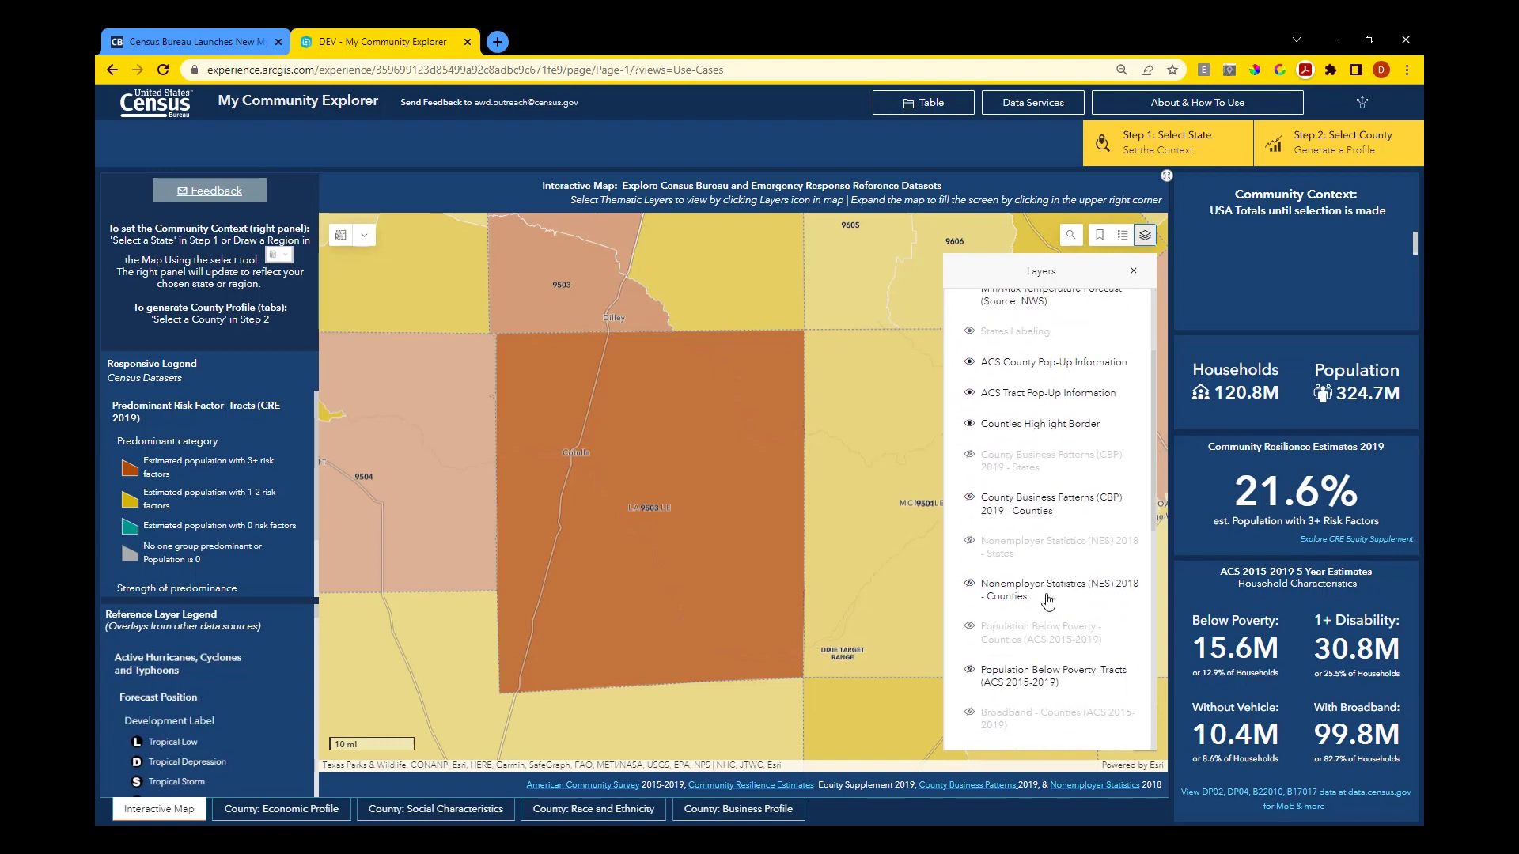
scroll(1048, 601, down, 5)
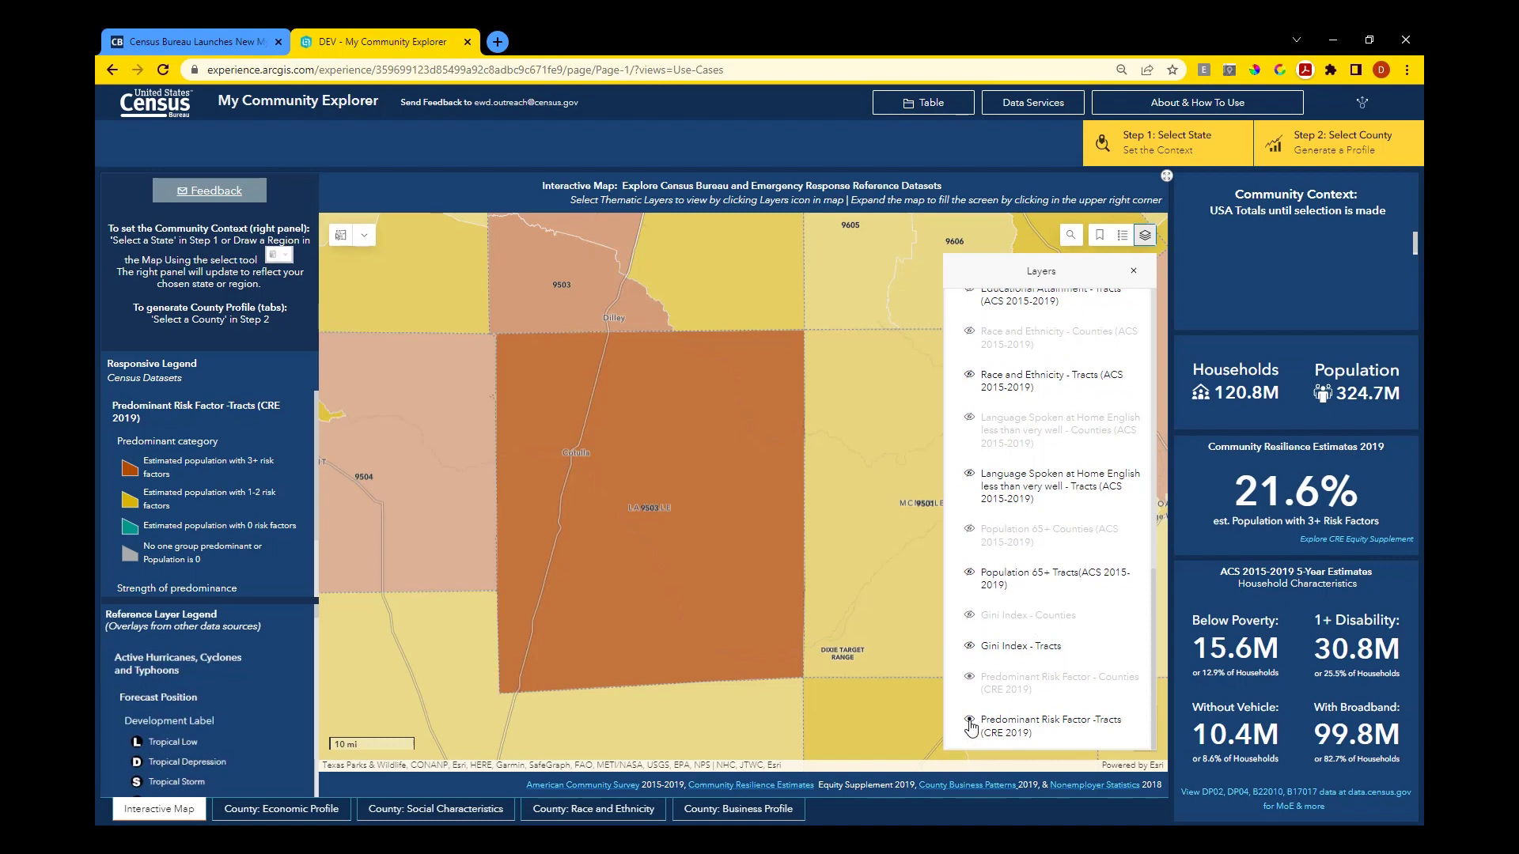
click(969, 720)
click(969, 476)
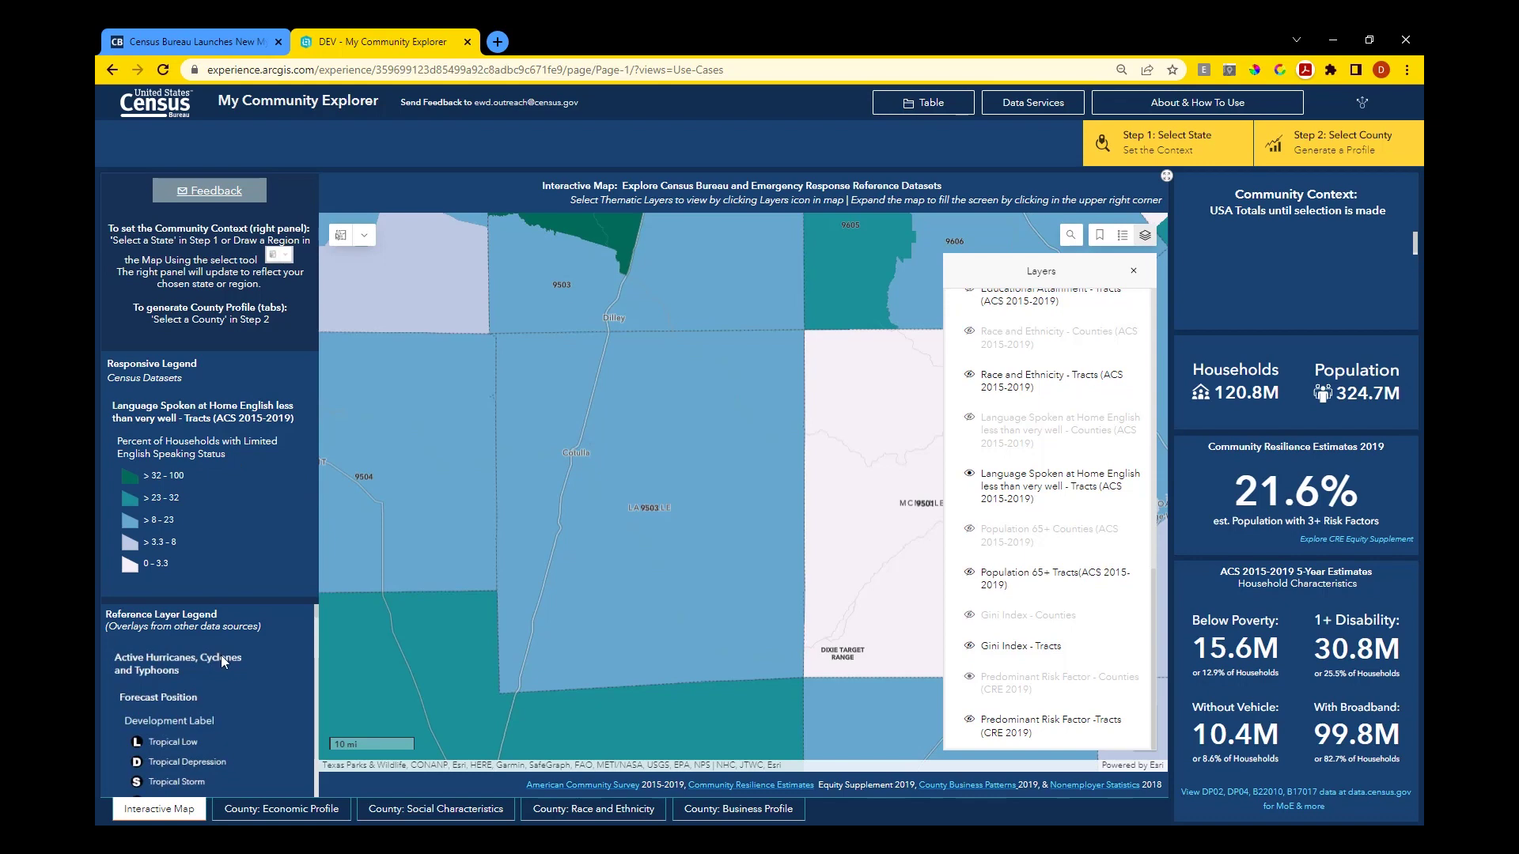
Hide Language Spoken at Home again and restore the Predominant Risk Factor -Tracts layer.
scroll(219, 708, down, 5)
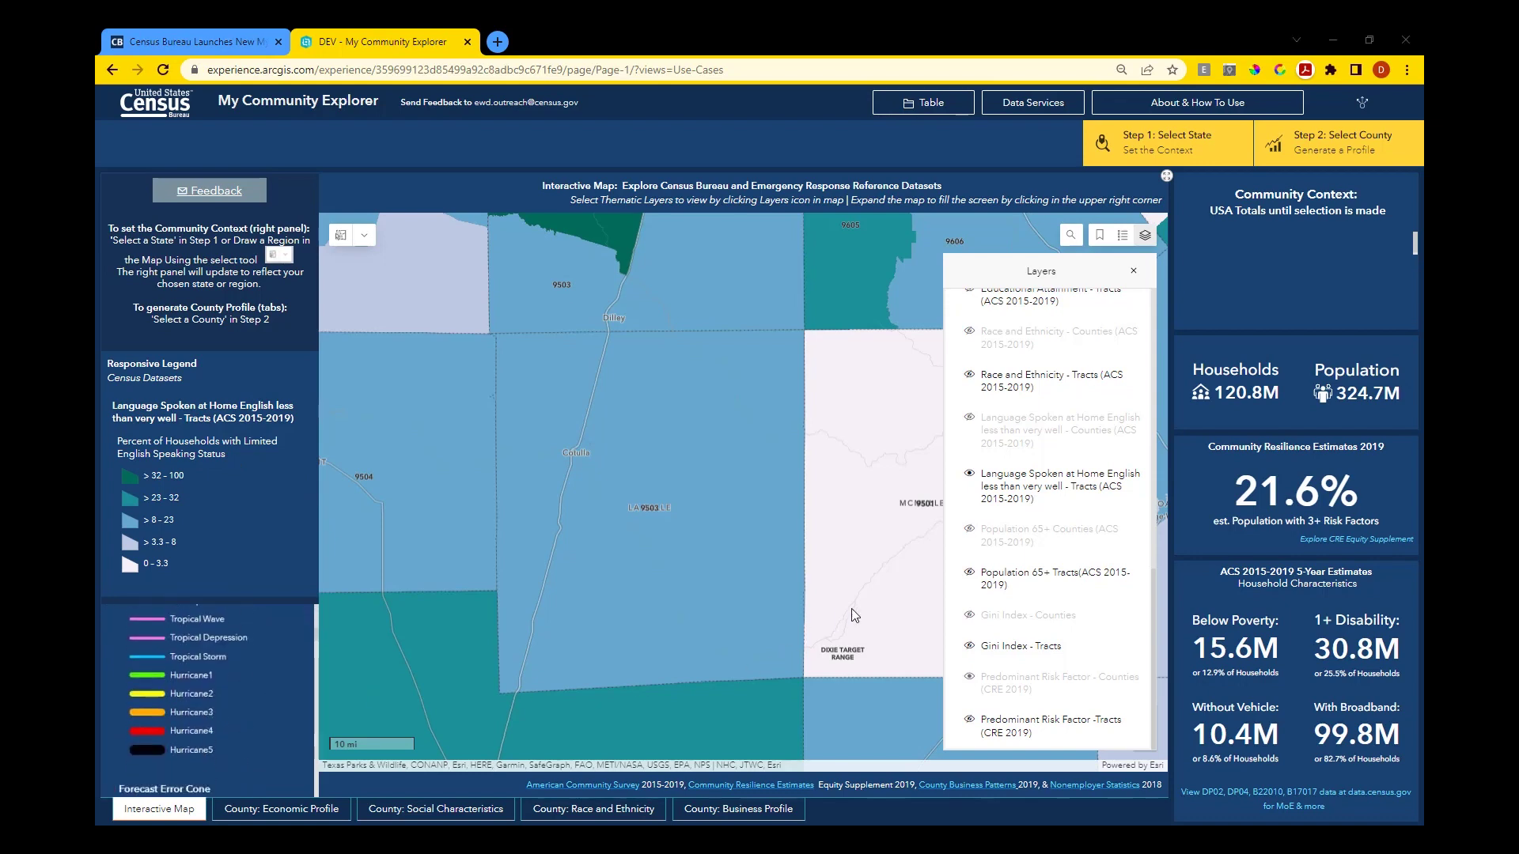
click(969, 475)
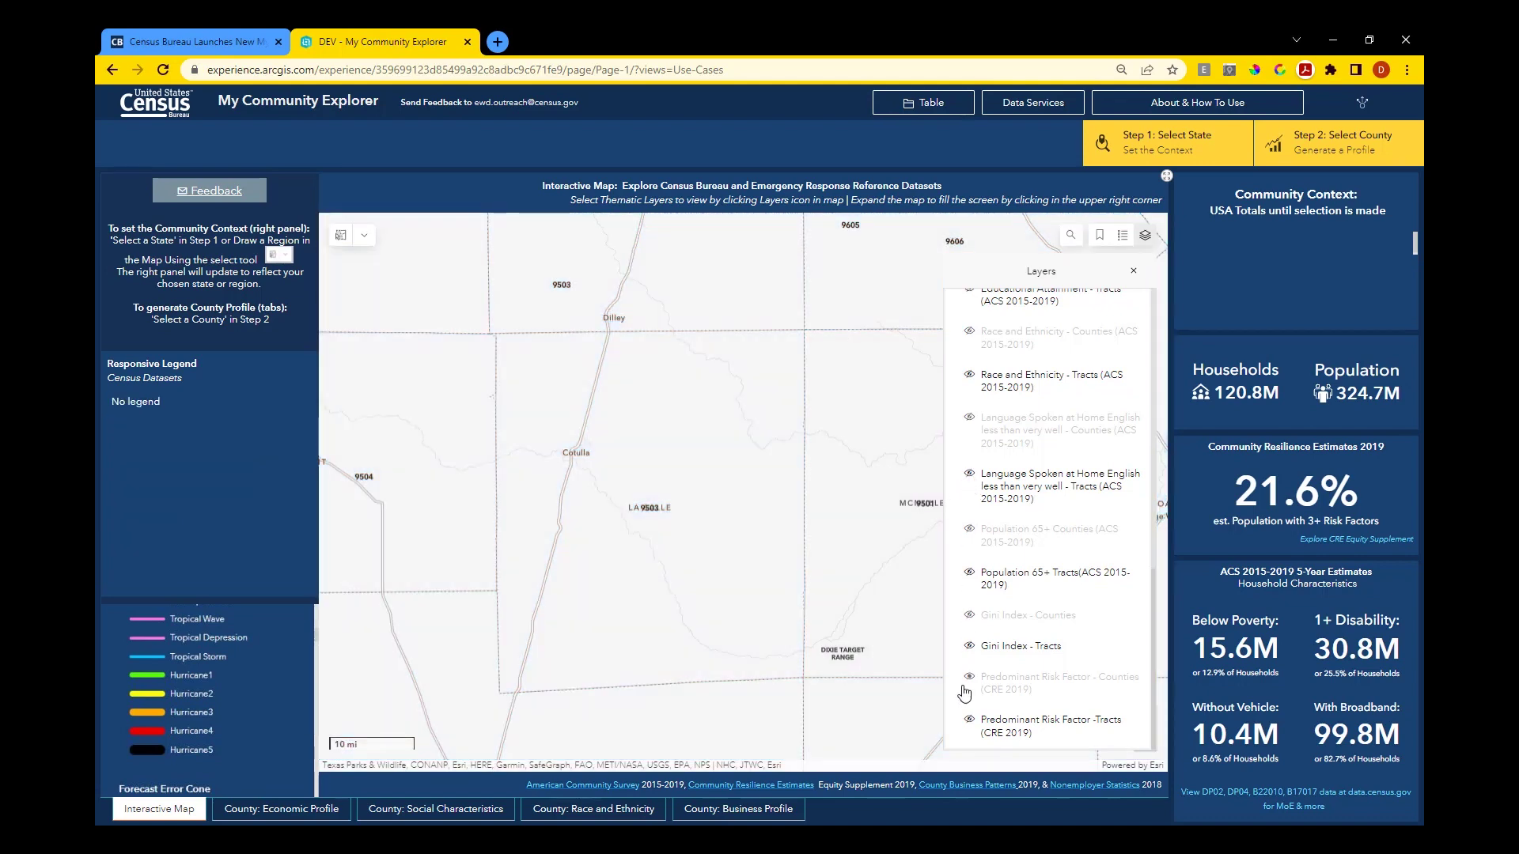
click(967, 720)
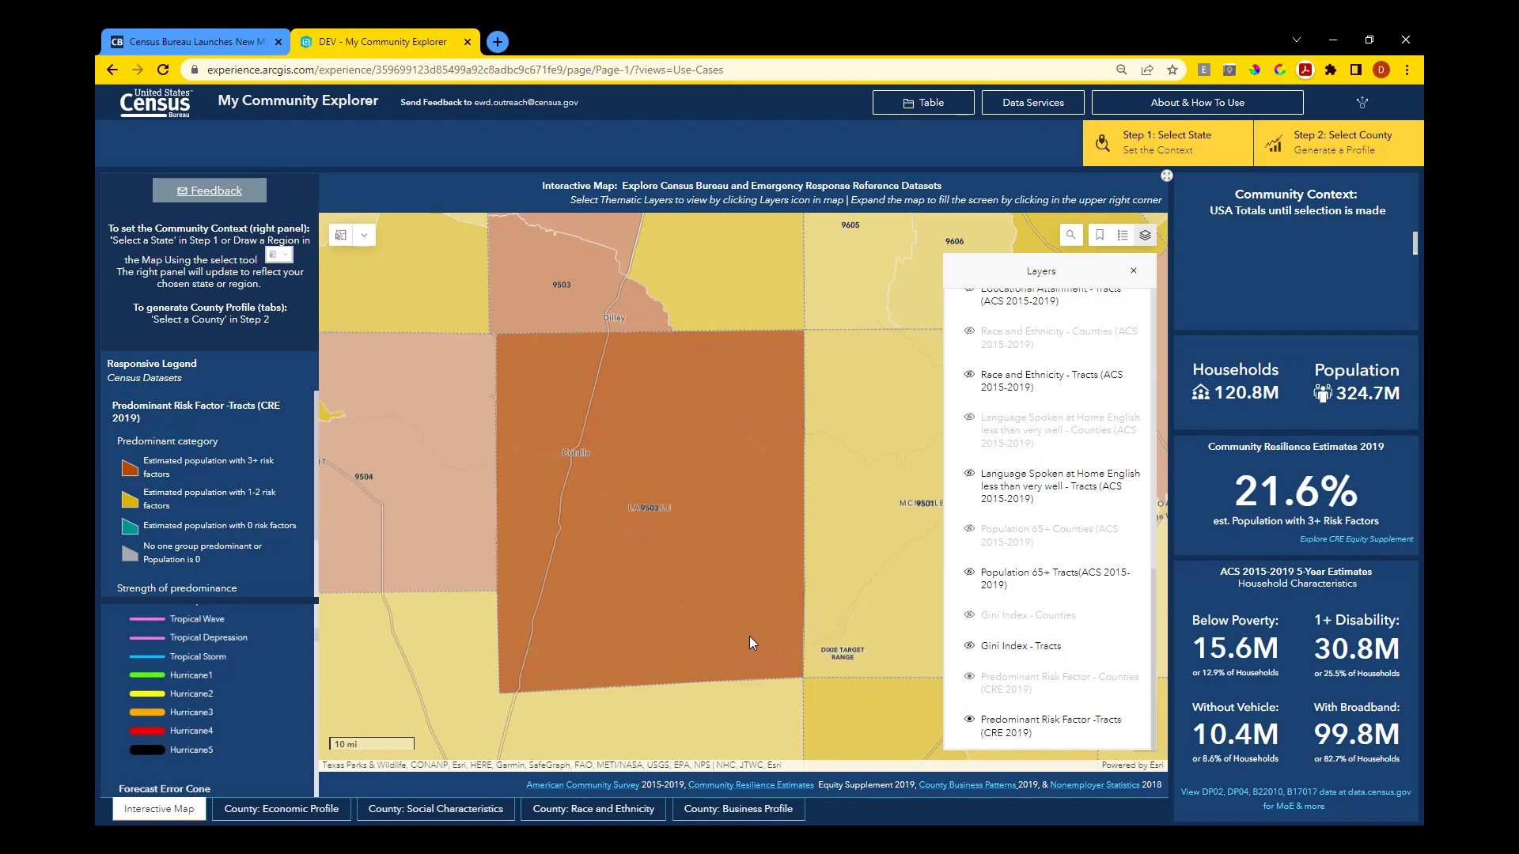
Page through Census Tract 9503's ACS, CRE 2019 and La Salle County popup details, then close it.
click(604, 592)
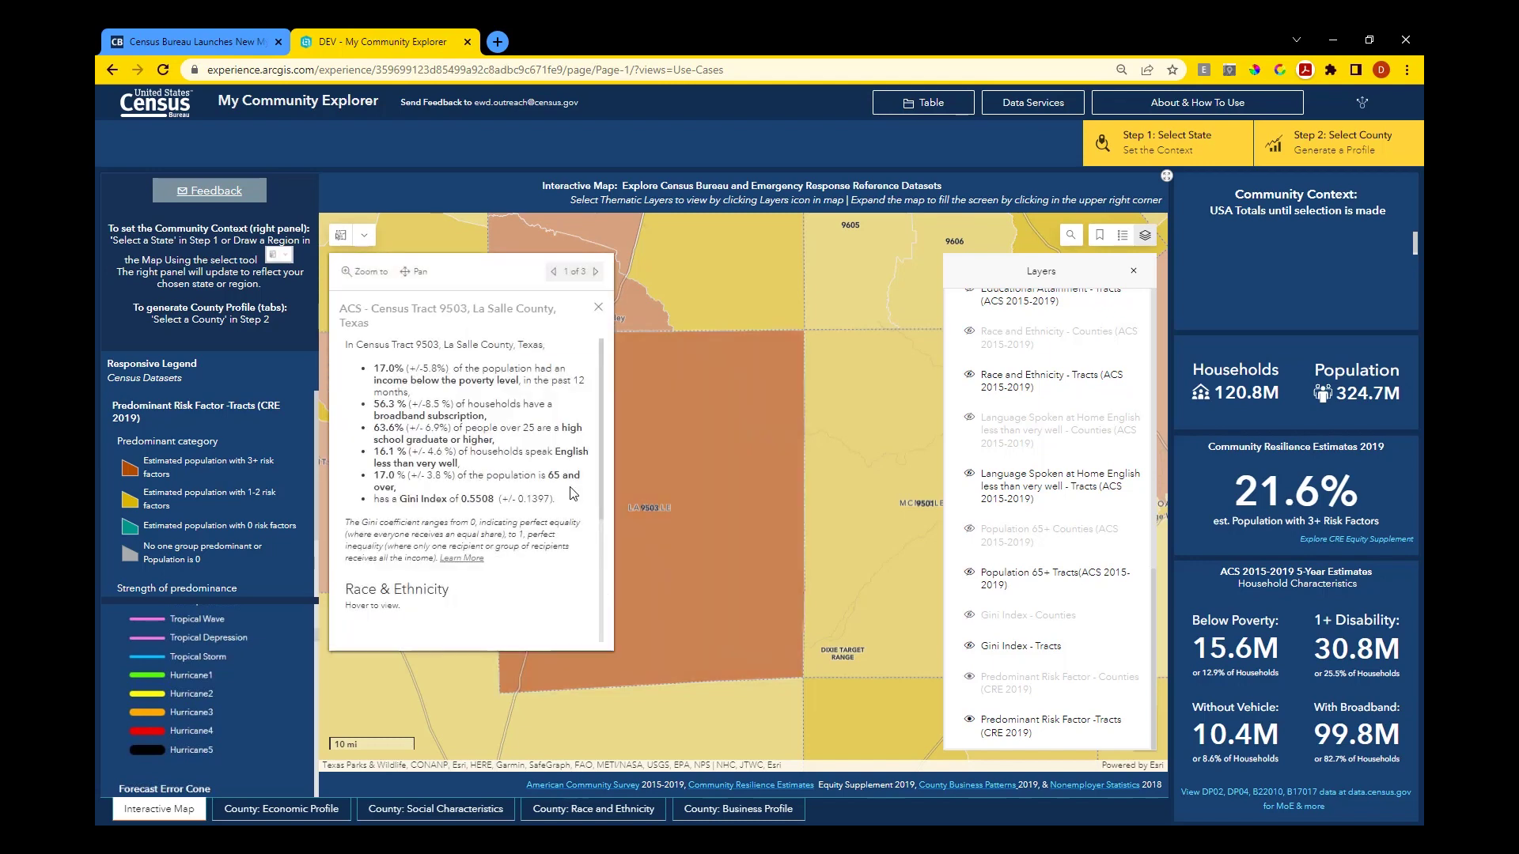
click(595, 273)
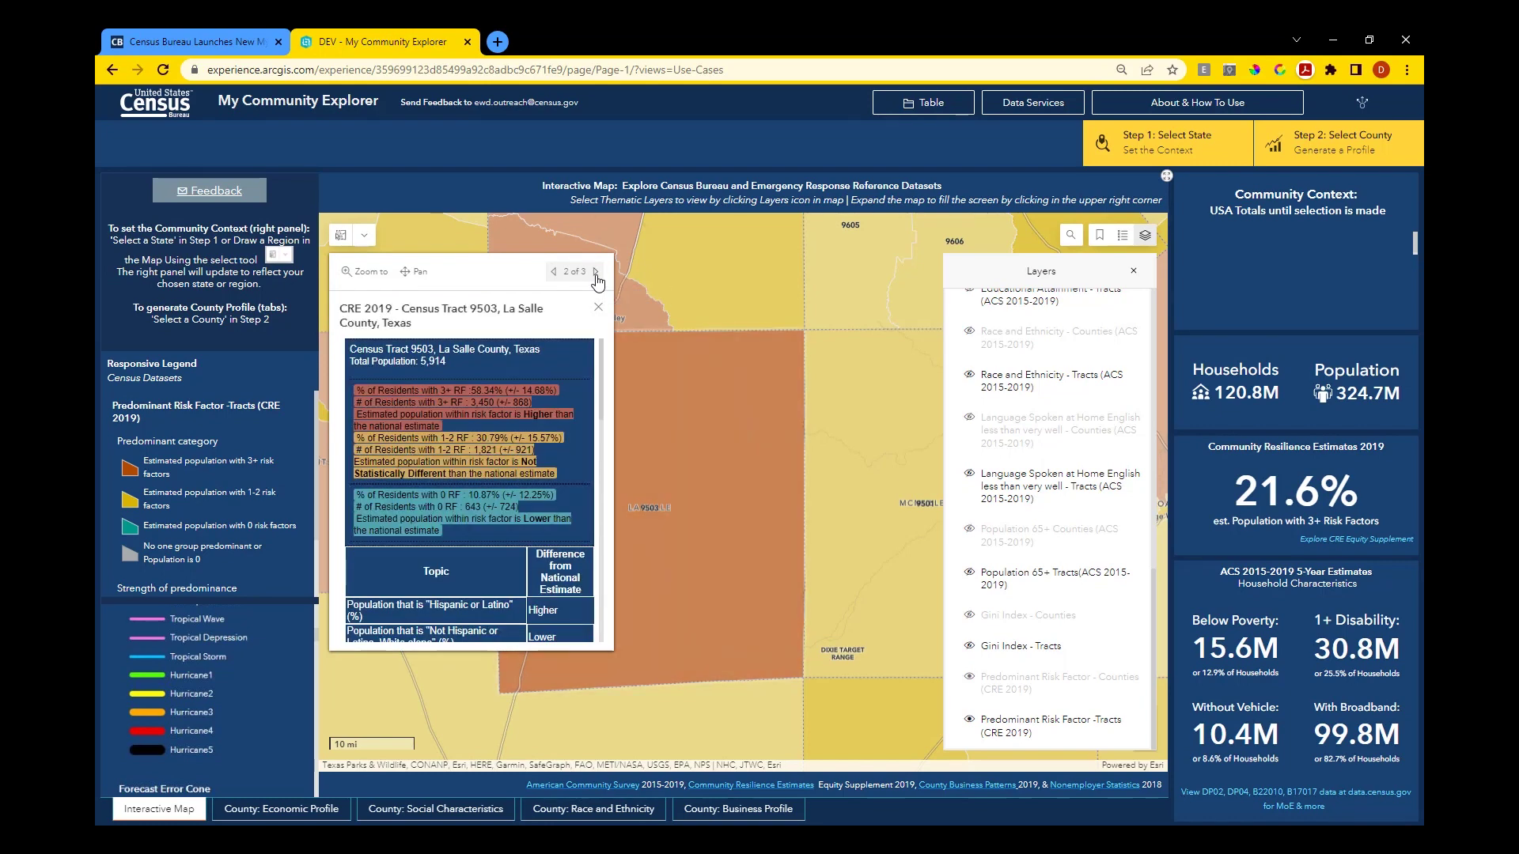
click(595, 273)
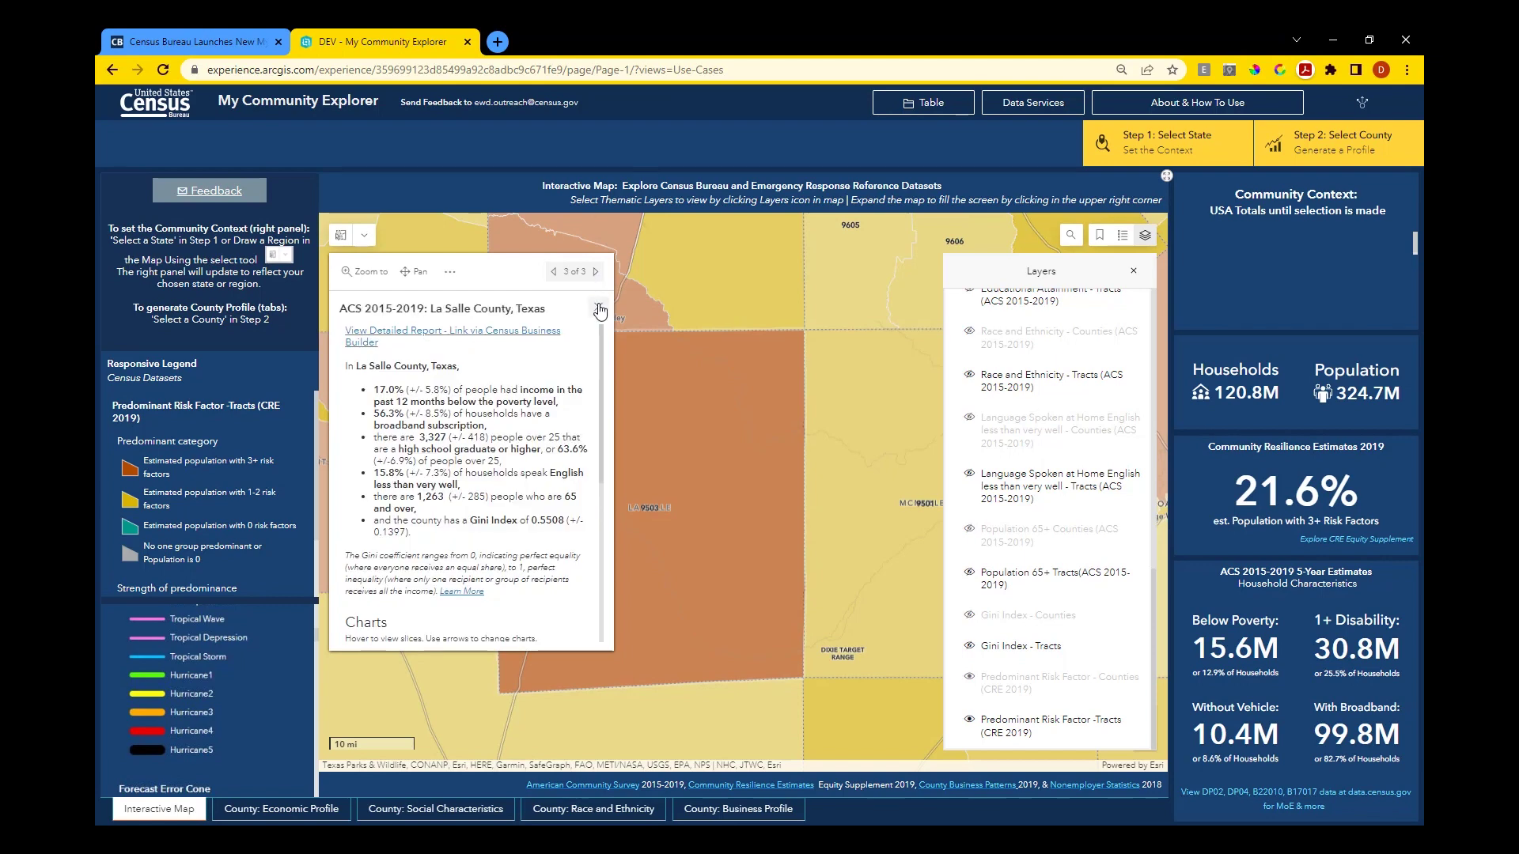
click(599, 309)
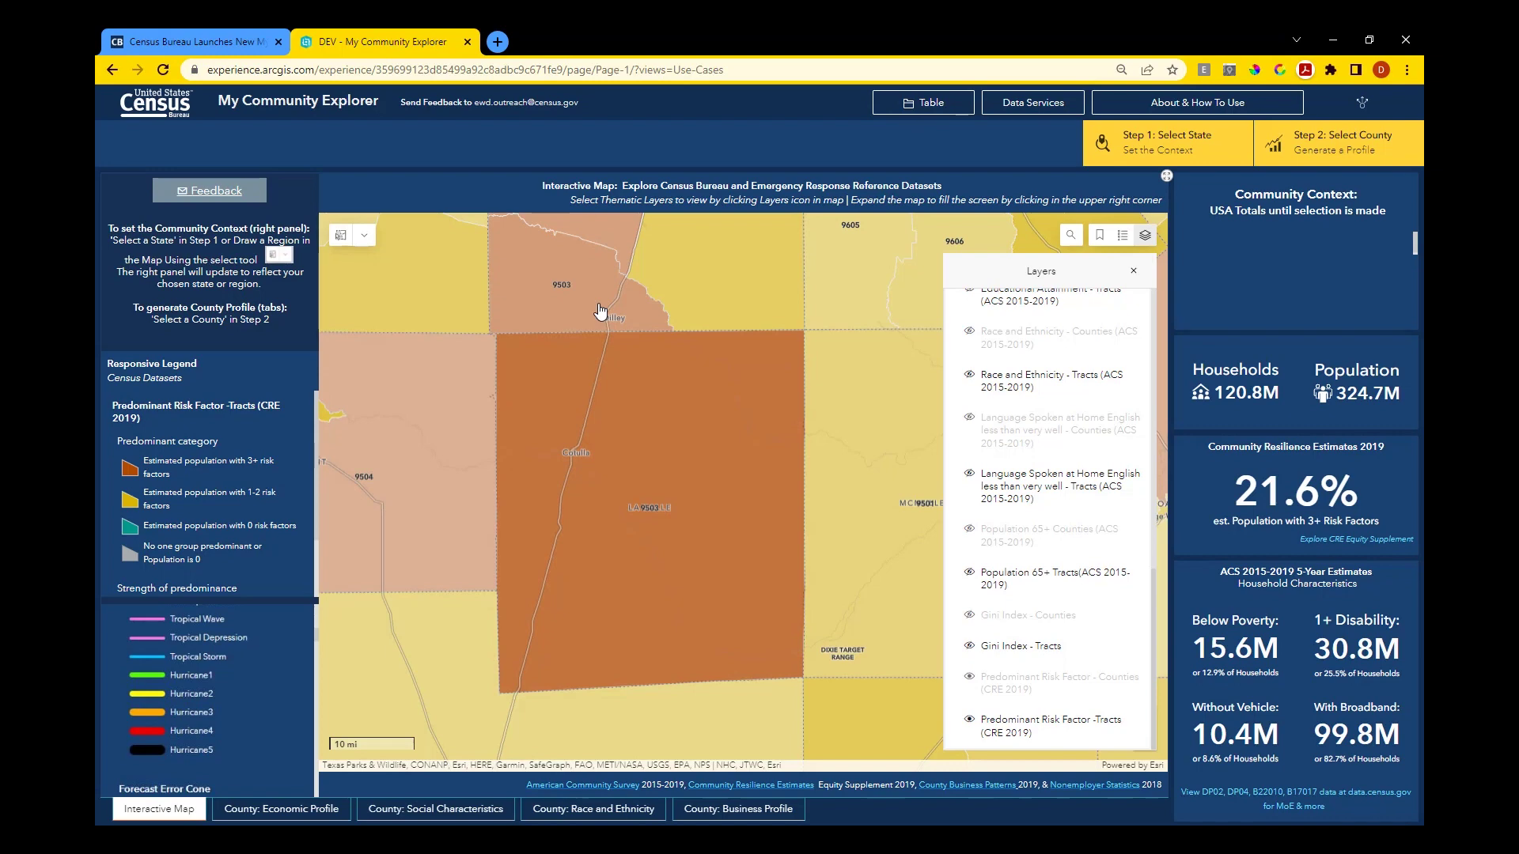
Close the layer list and lasso-select La Salle and its neighbouring counties.
click(1134, 272)
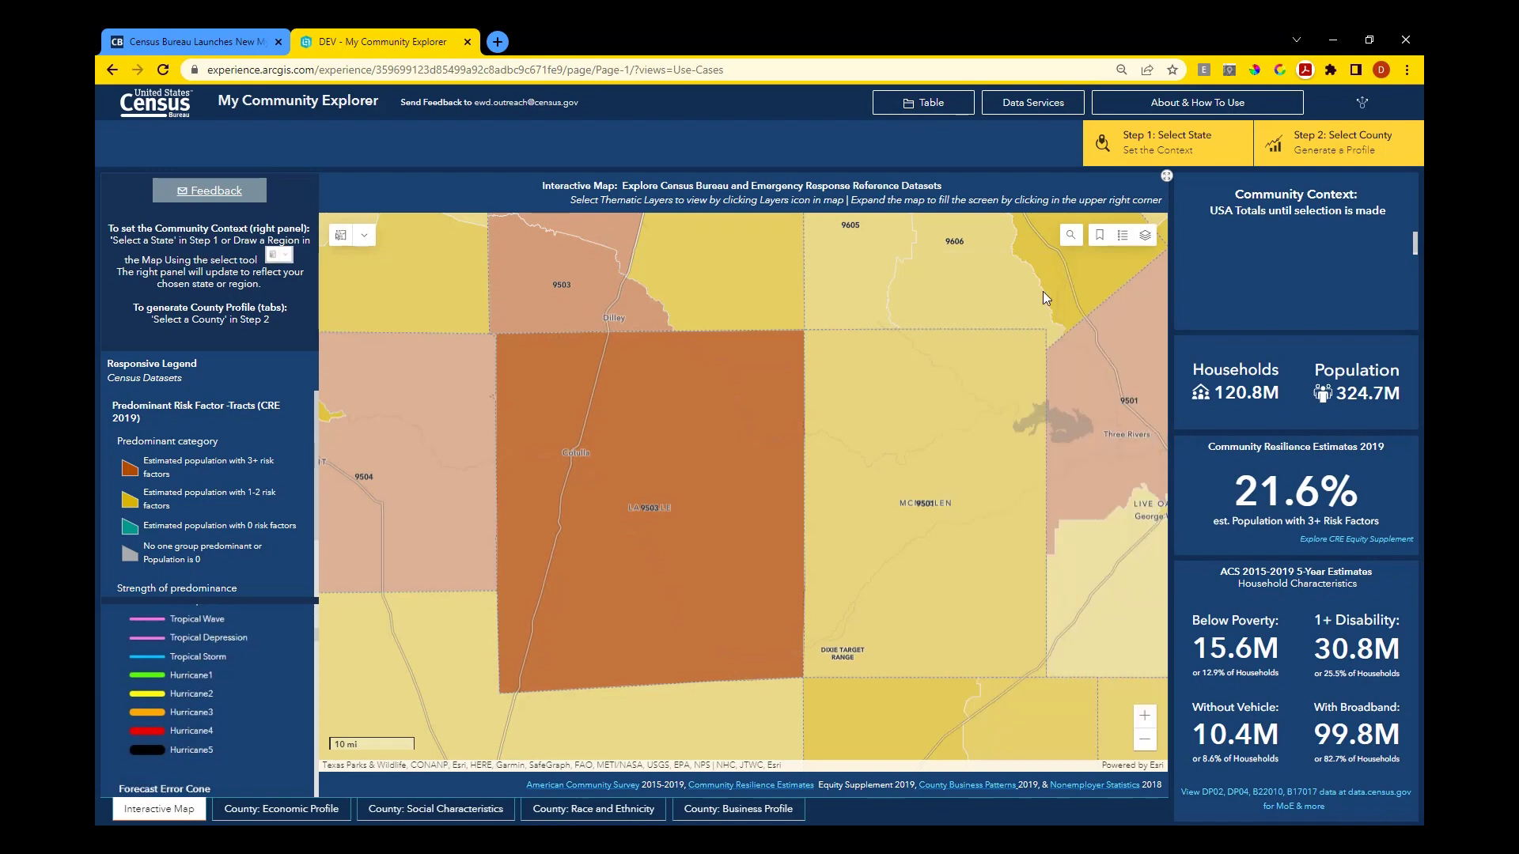
scroll(620, 520, down, 3)
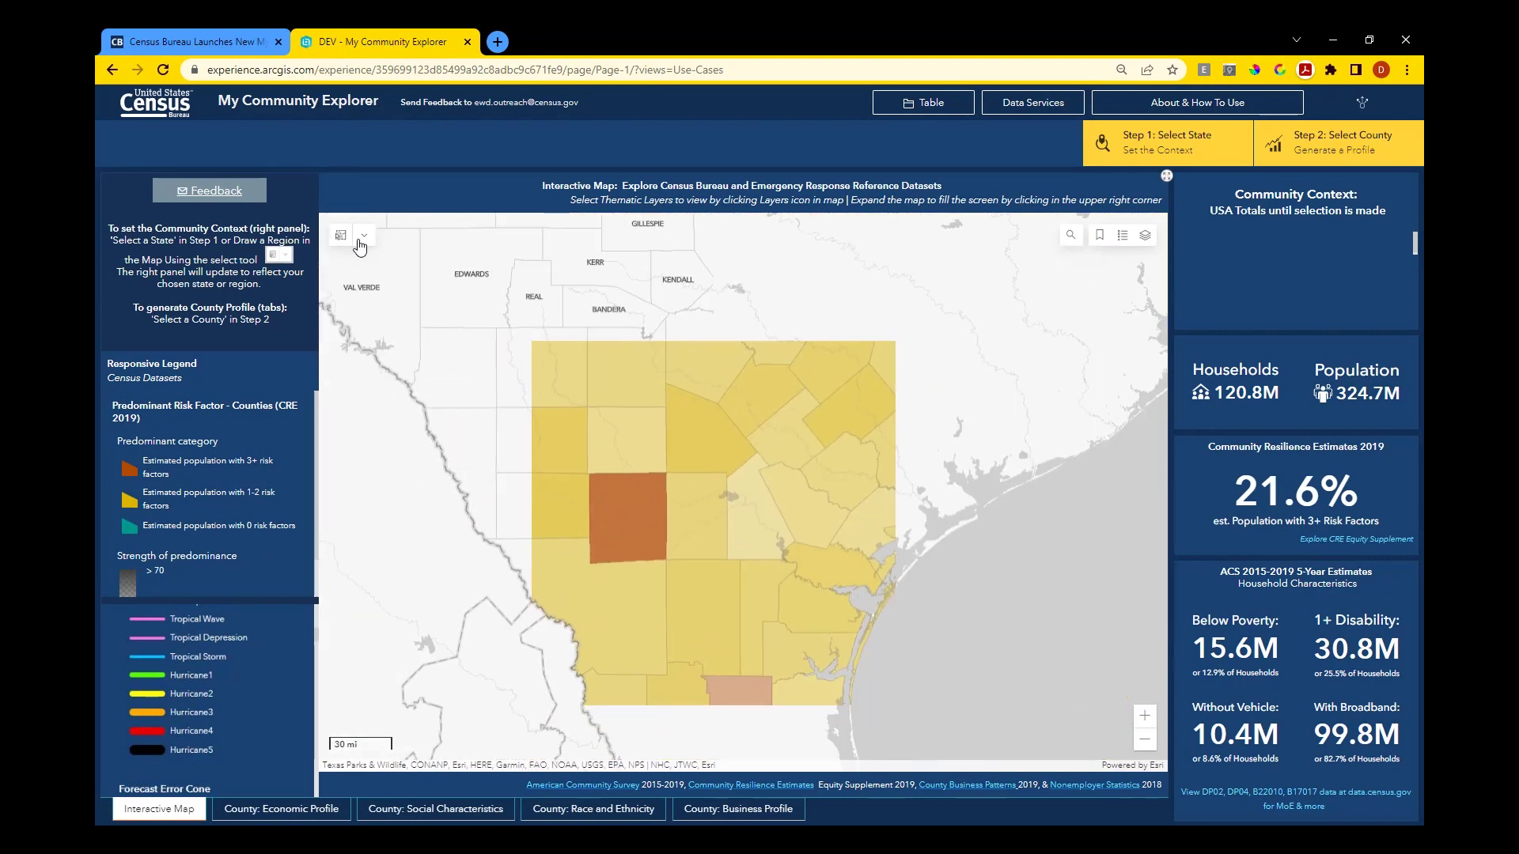
click(362, 237)
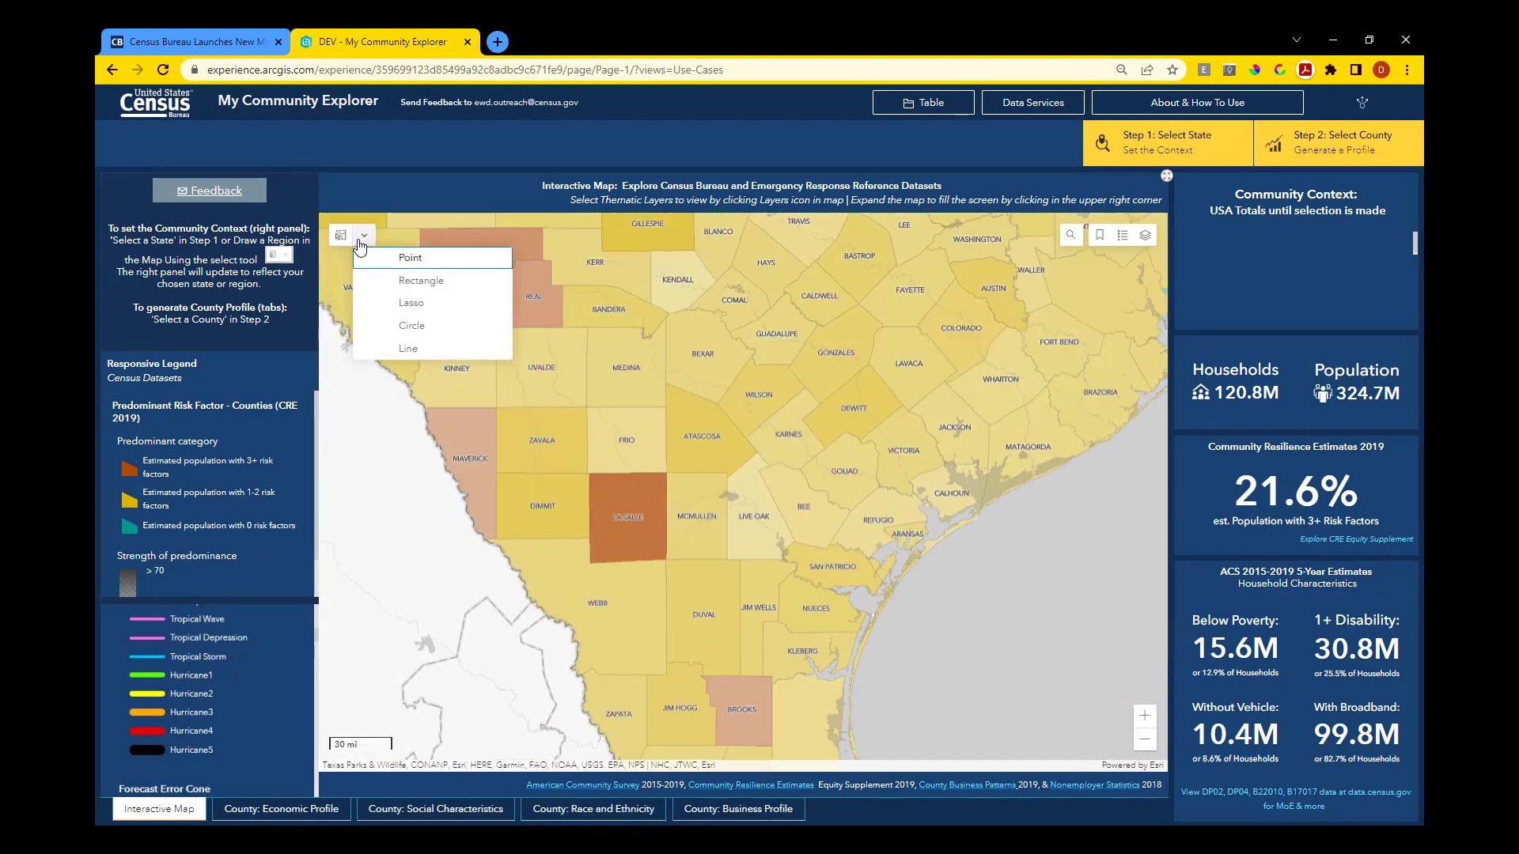
click(410, 306)
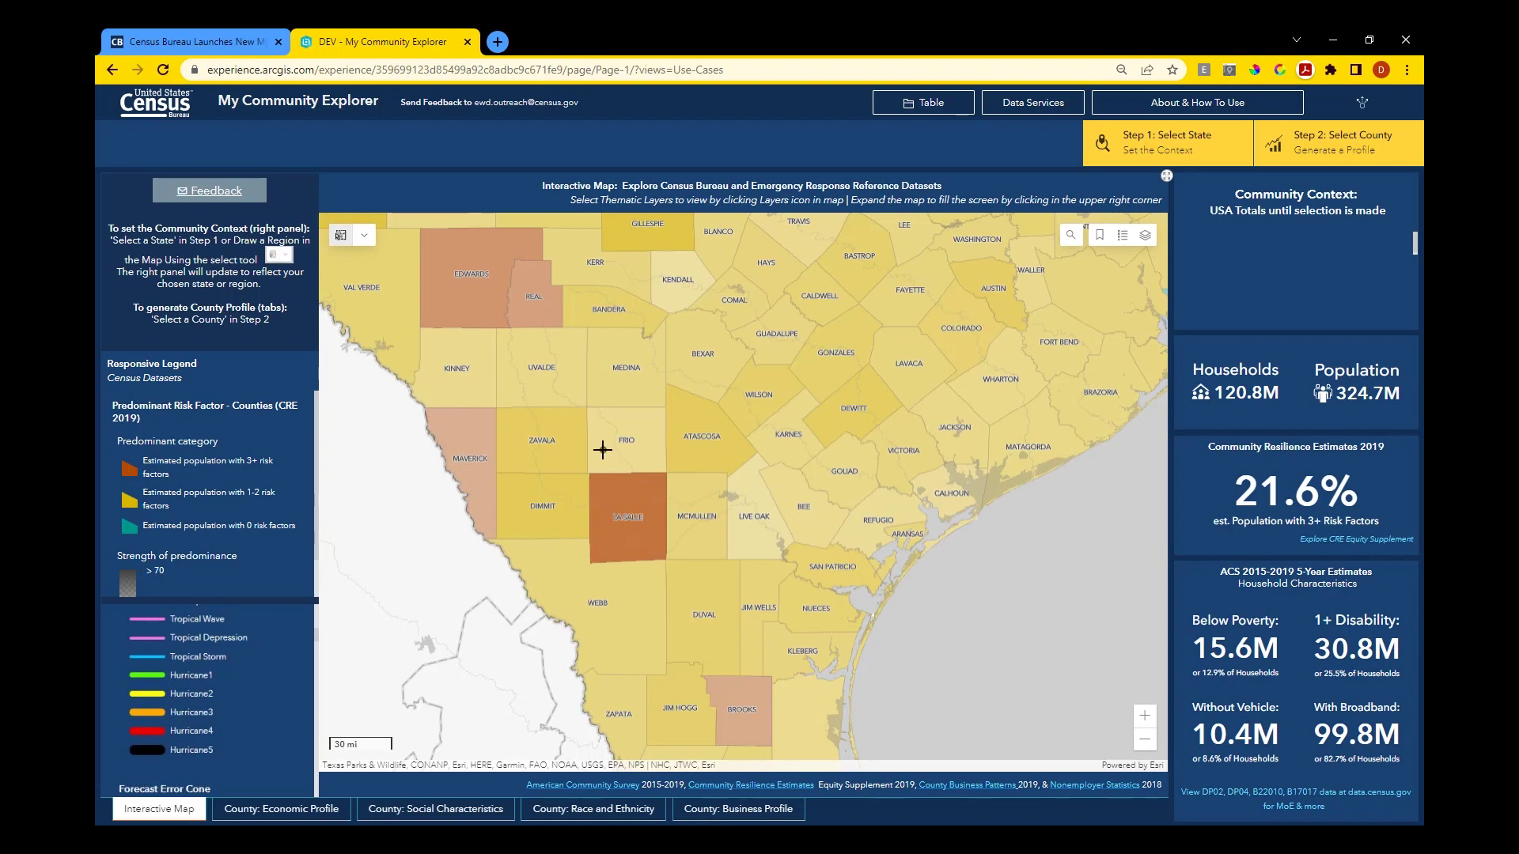
mouse_move(602, 449)
mouse_down()
mouse_move(545, 455)
mouse_move(532, 537)
mouse_move(553, 609)
mouse_move(655, 628)
mouse_move(730, 572)
mouse_move(724, 488)
mouse_move(657, 444)
mouse_move(576, 441)
mouse_up()
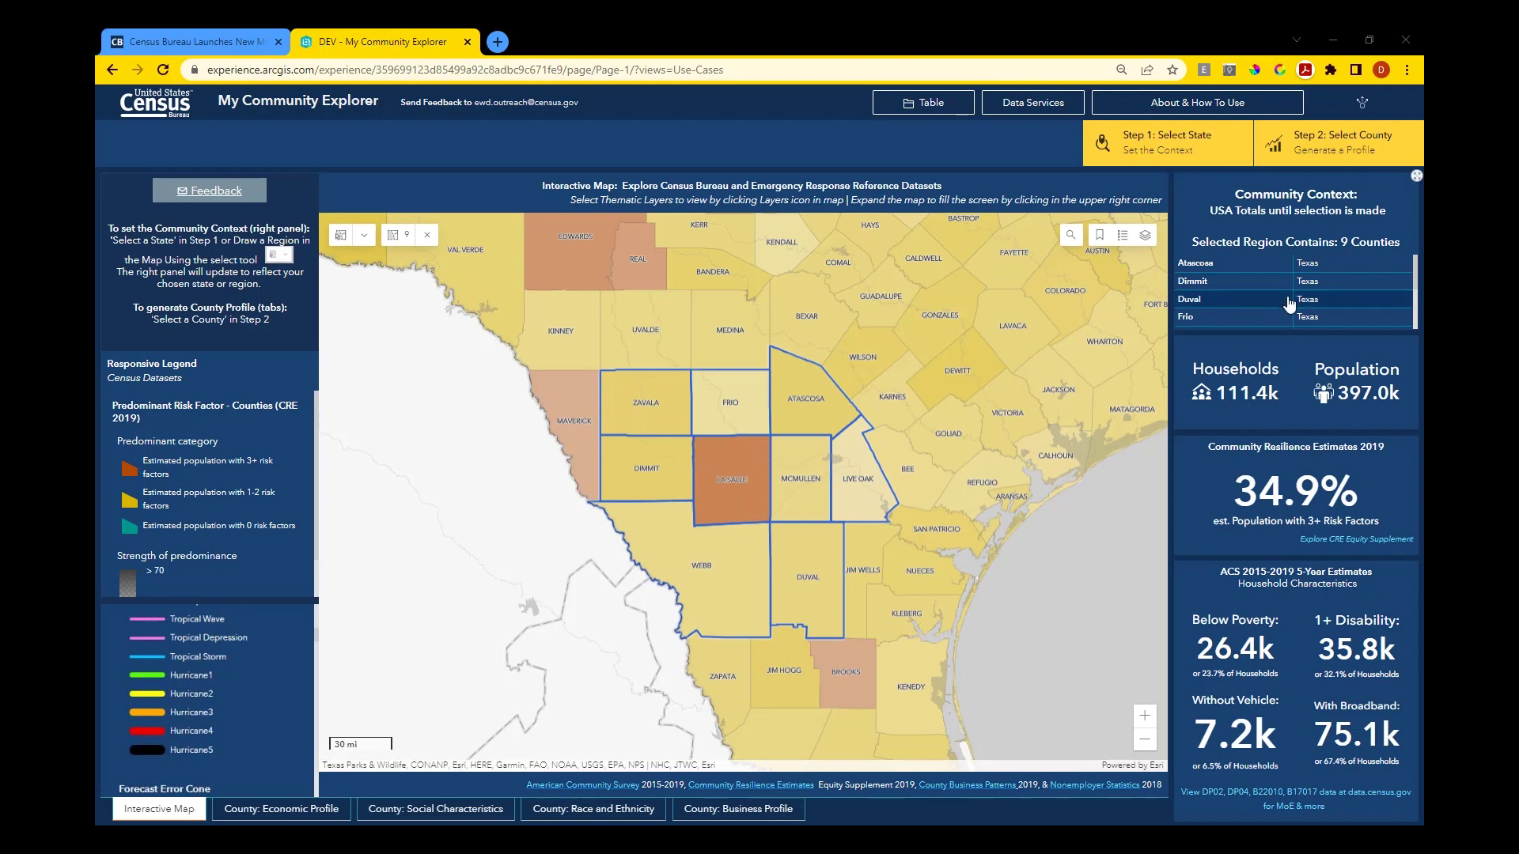
Review the nine selected counties down to Zavala, then clear the selection back to USA totals.
scroll(1287, 304, down, 1)
scroll(1287, 305, down, 1)
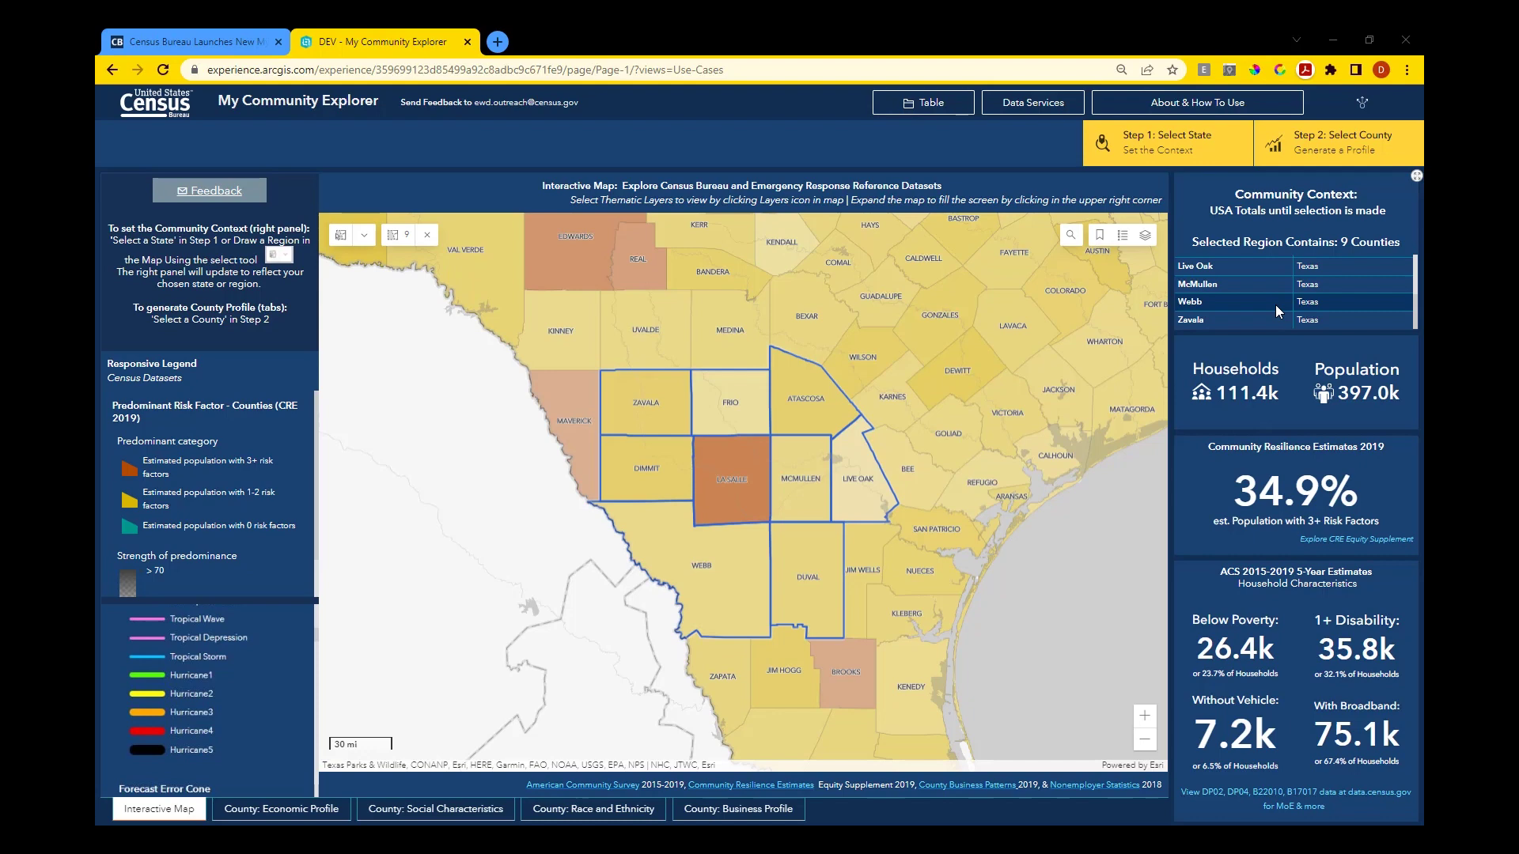
click(426, 239)
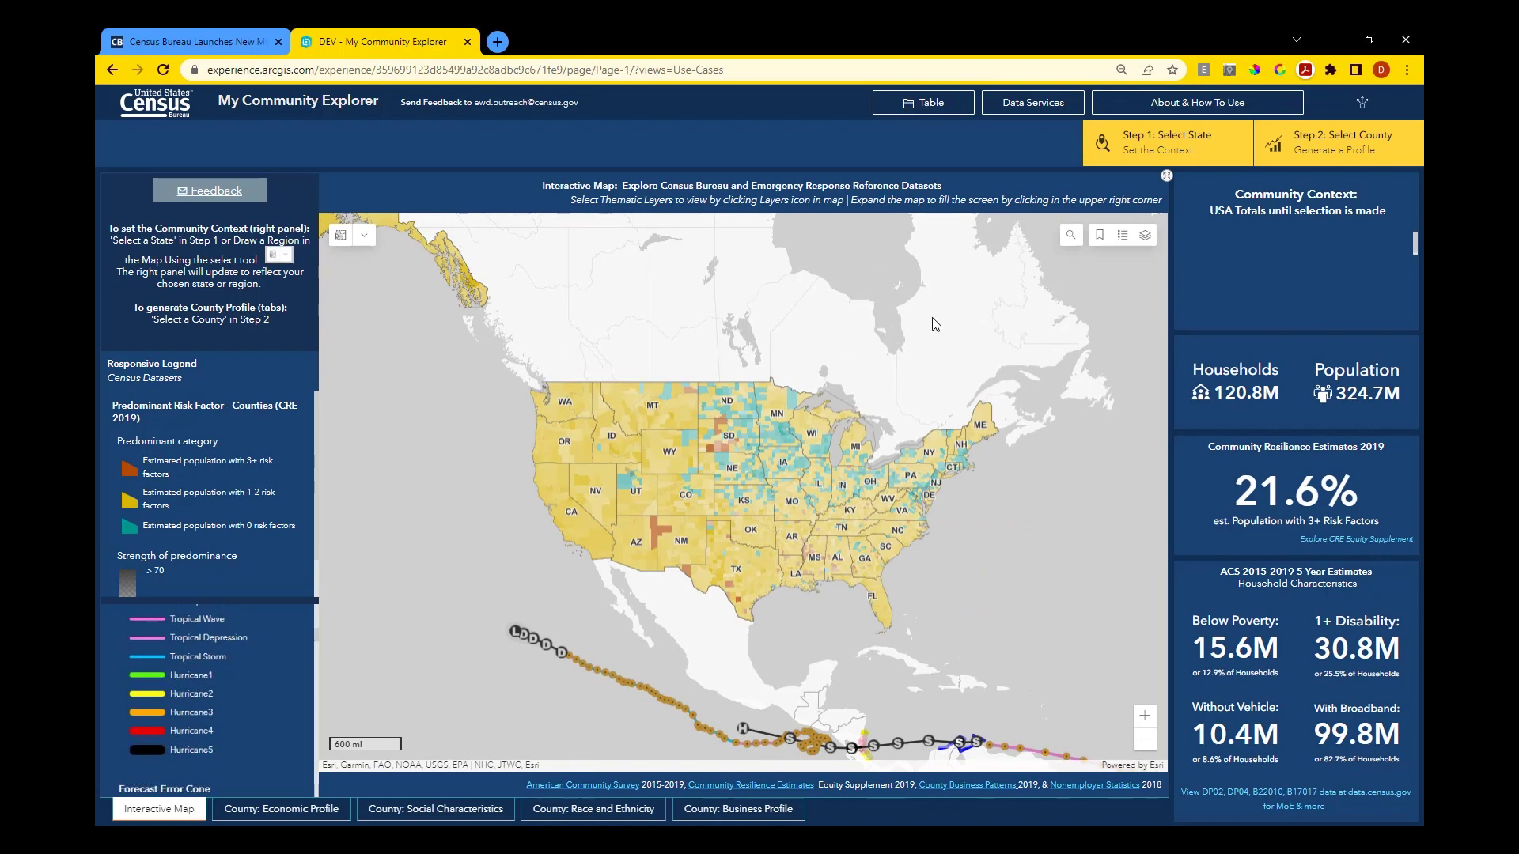
Set the state context to Texas.
click(1186, 136)
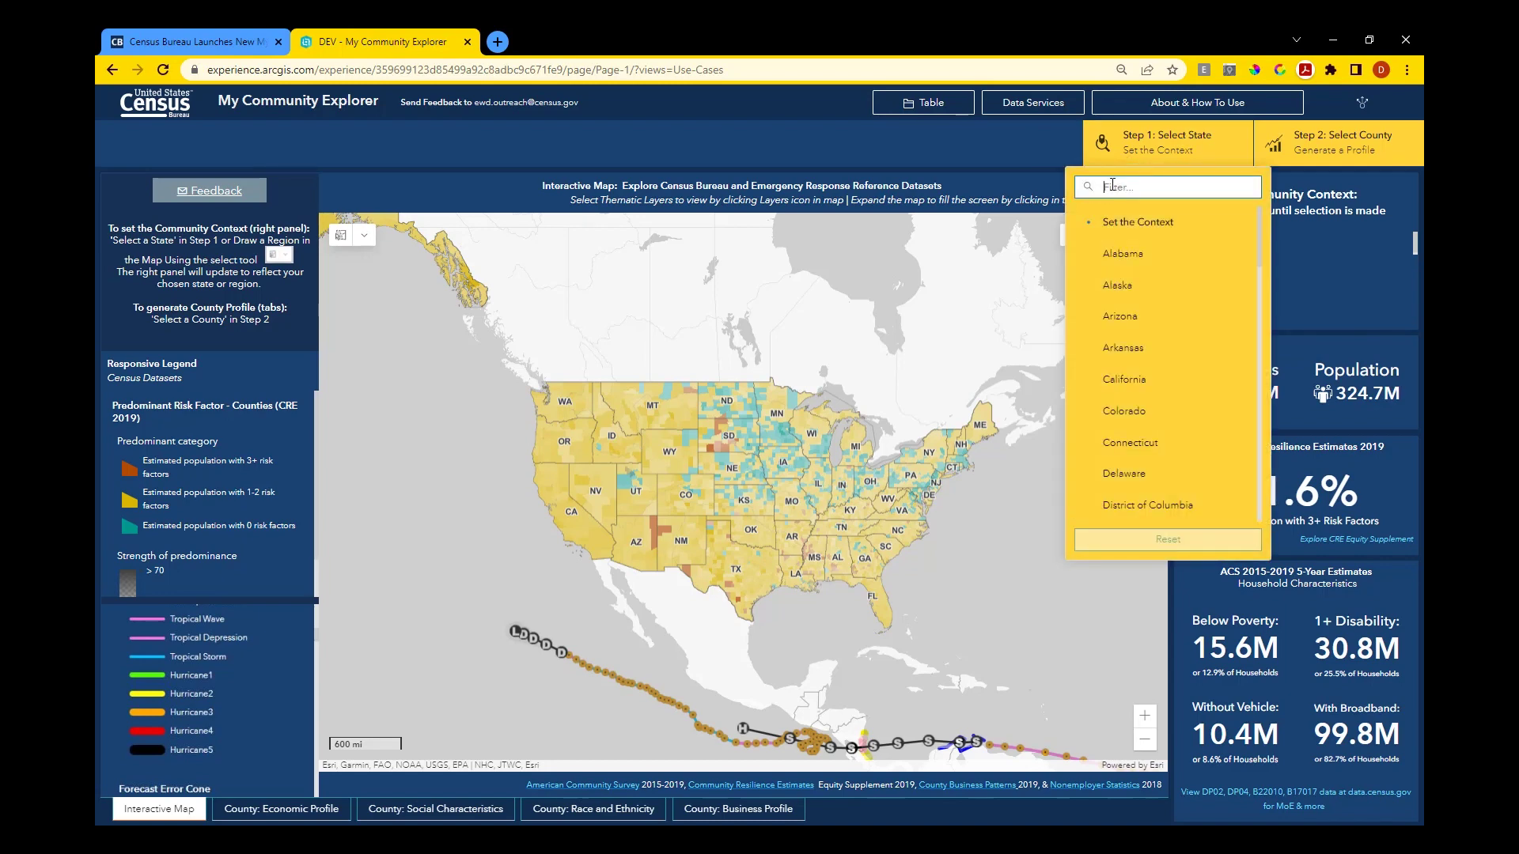
text(texas)
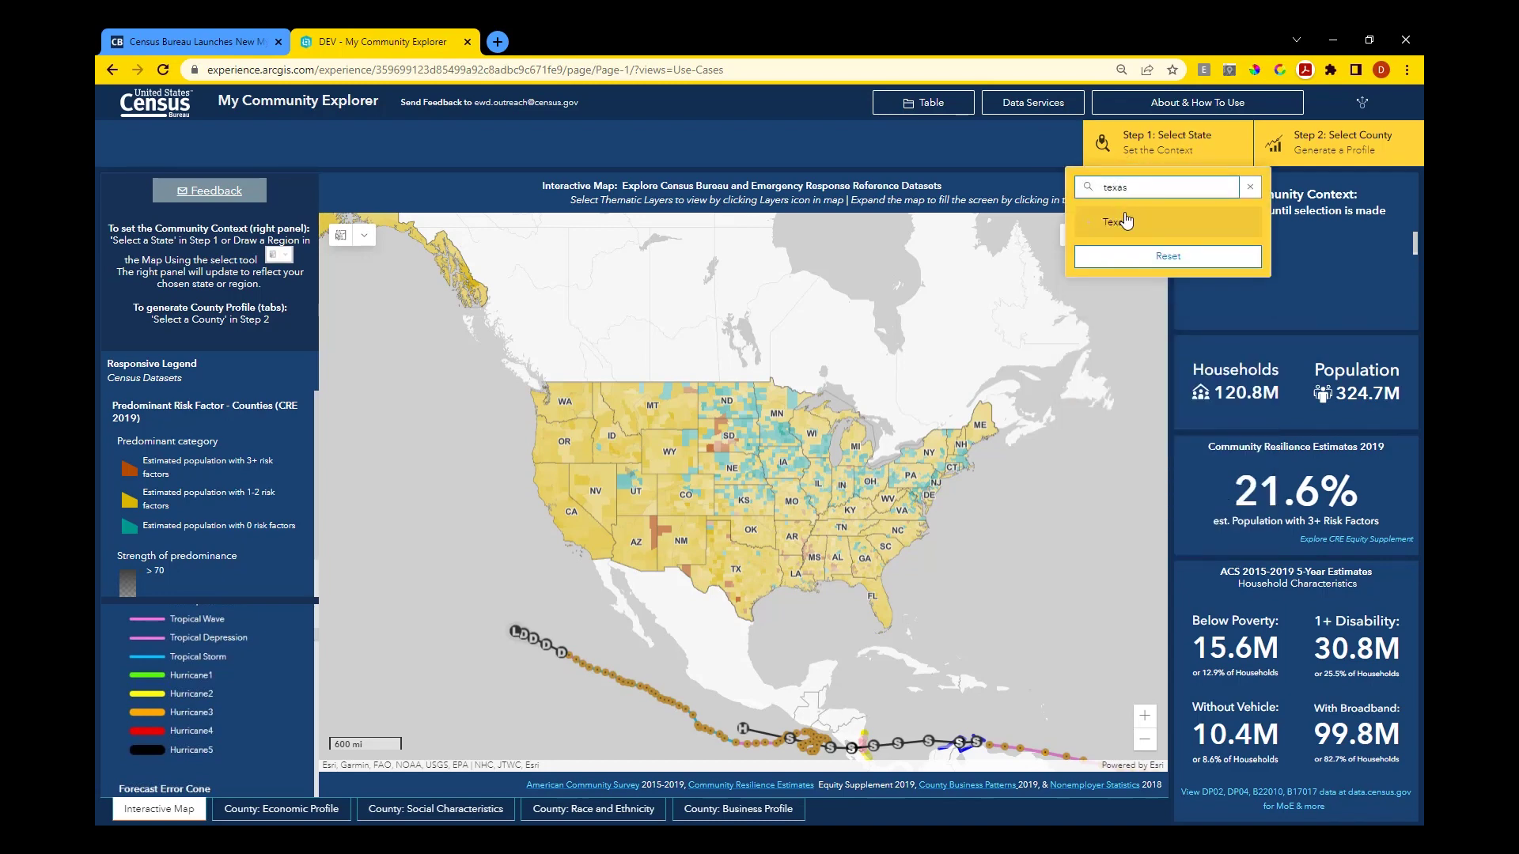
click(1127, 221)
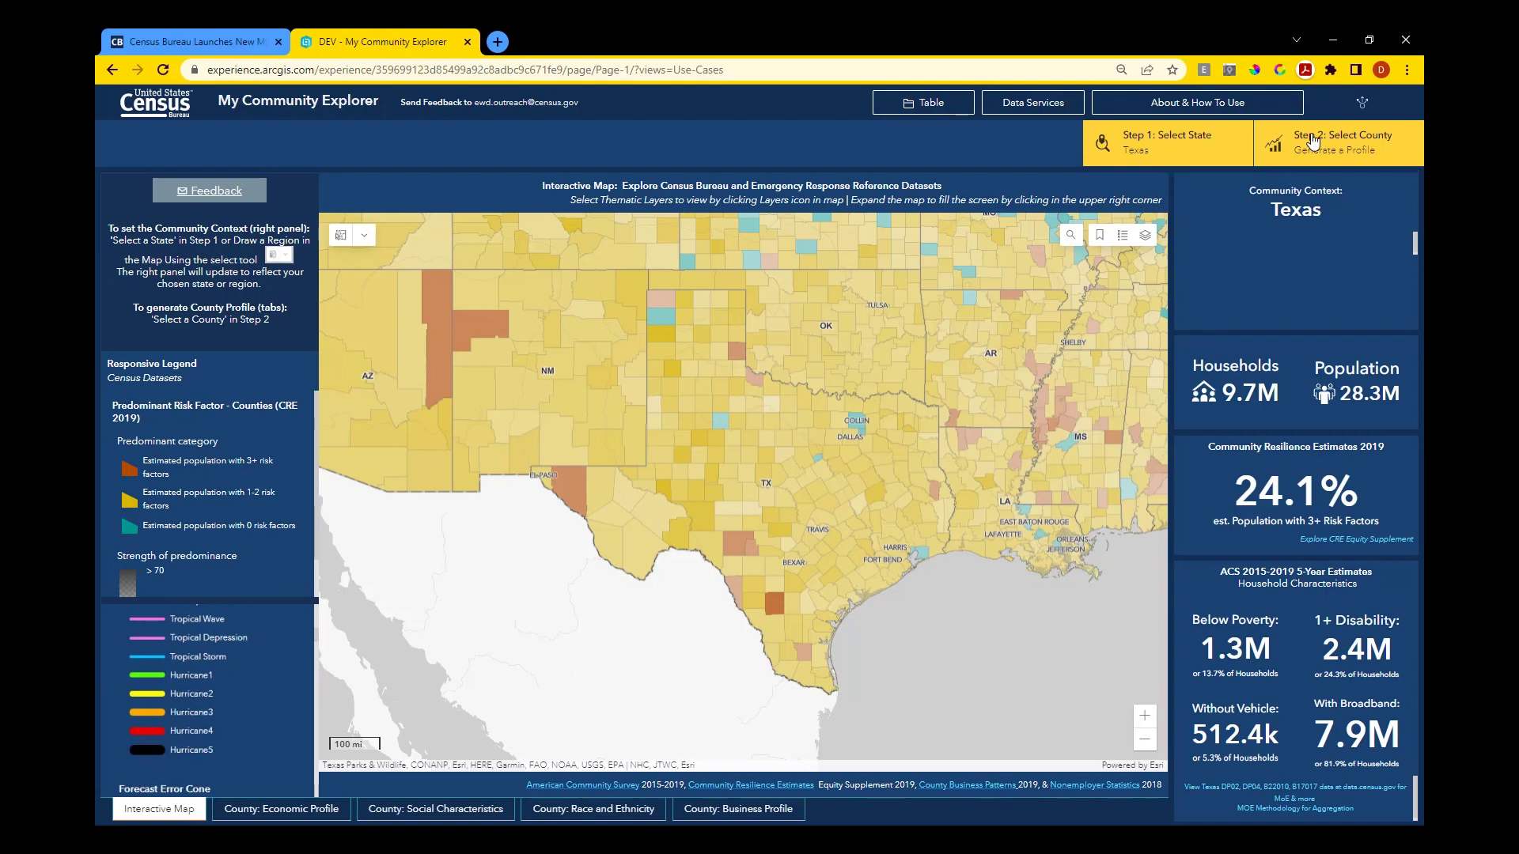
Pick La Salle County to generate its profile and move to its economic profile.
click(1313, 141)
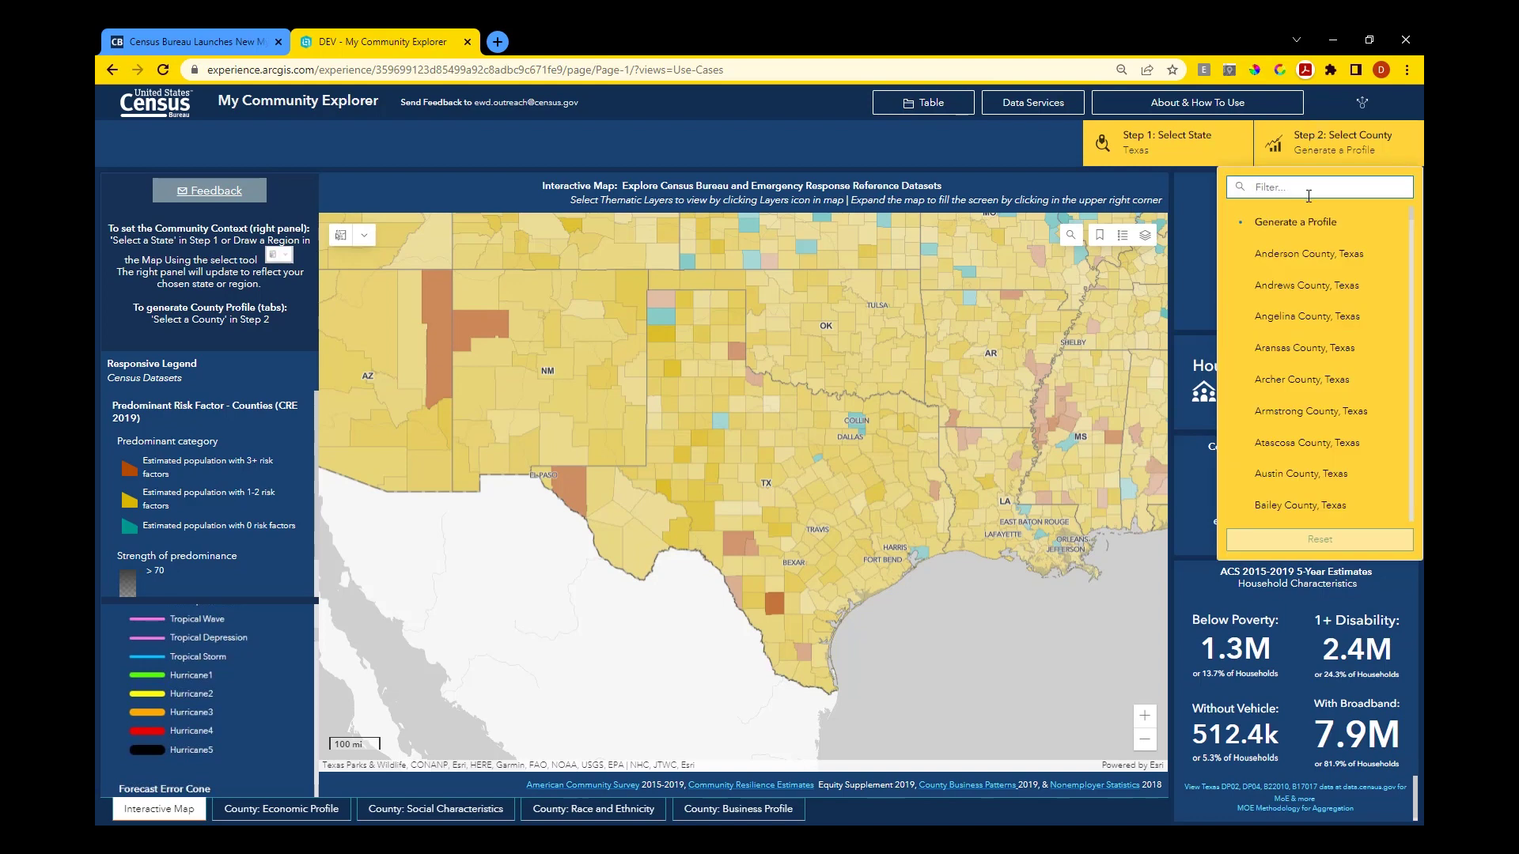
text(la sa)
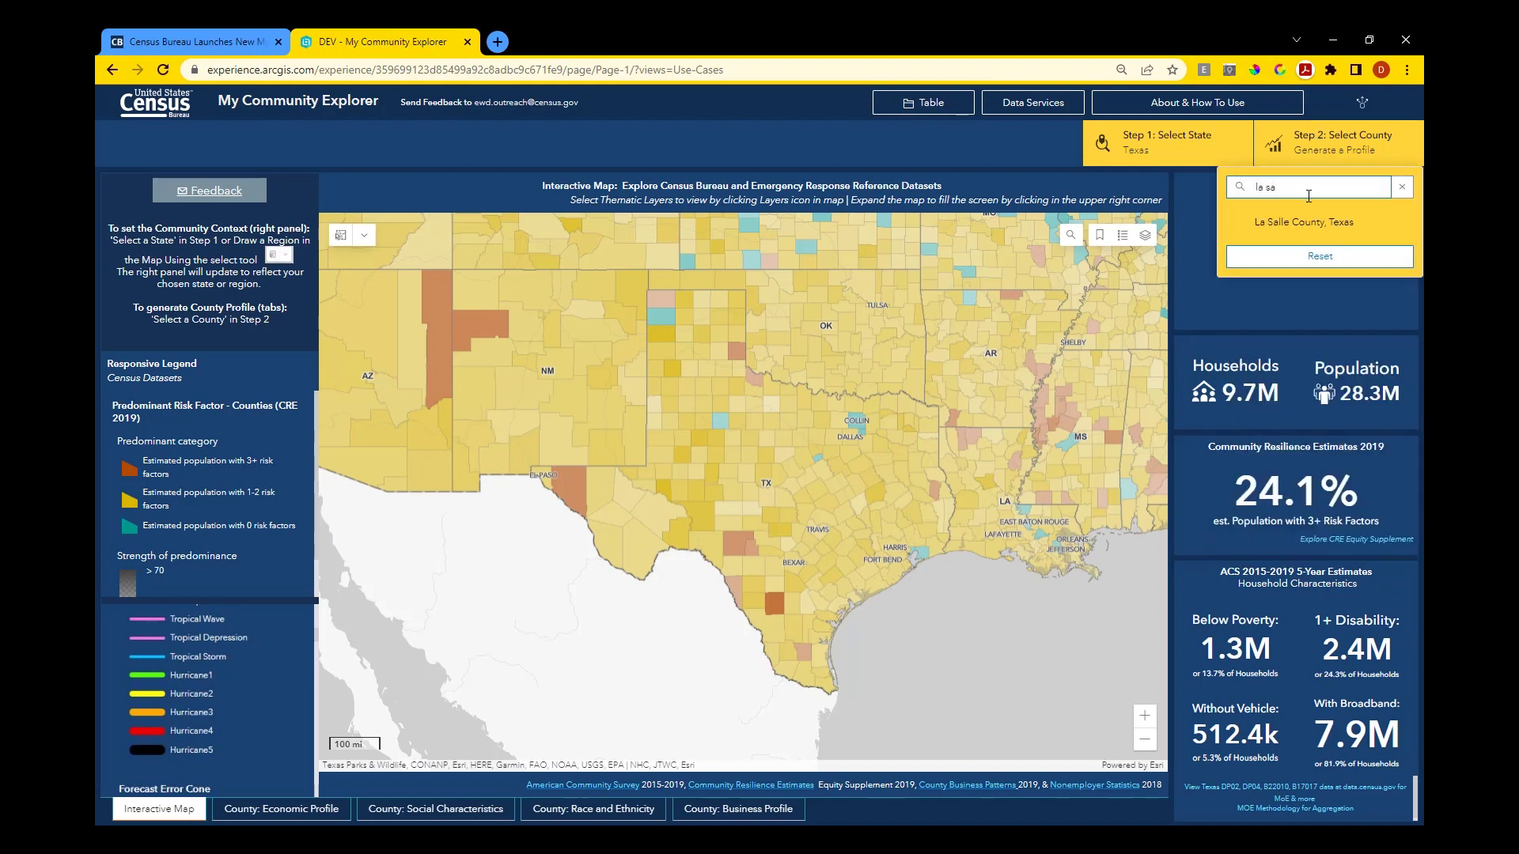
click(1305, 223)
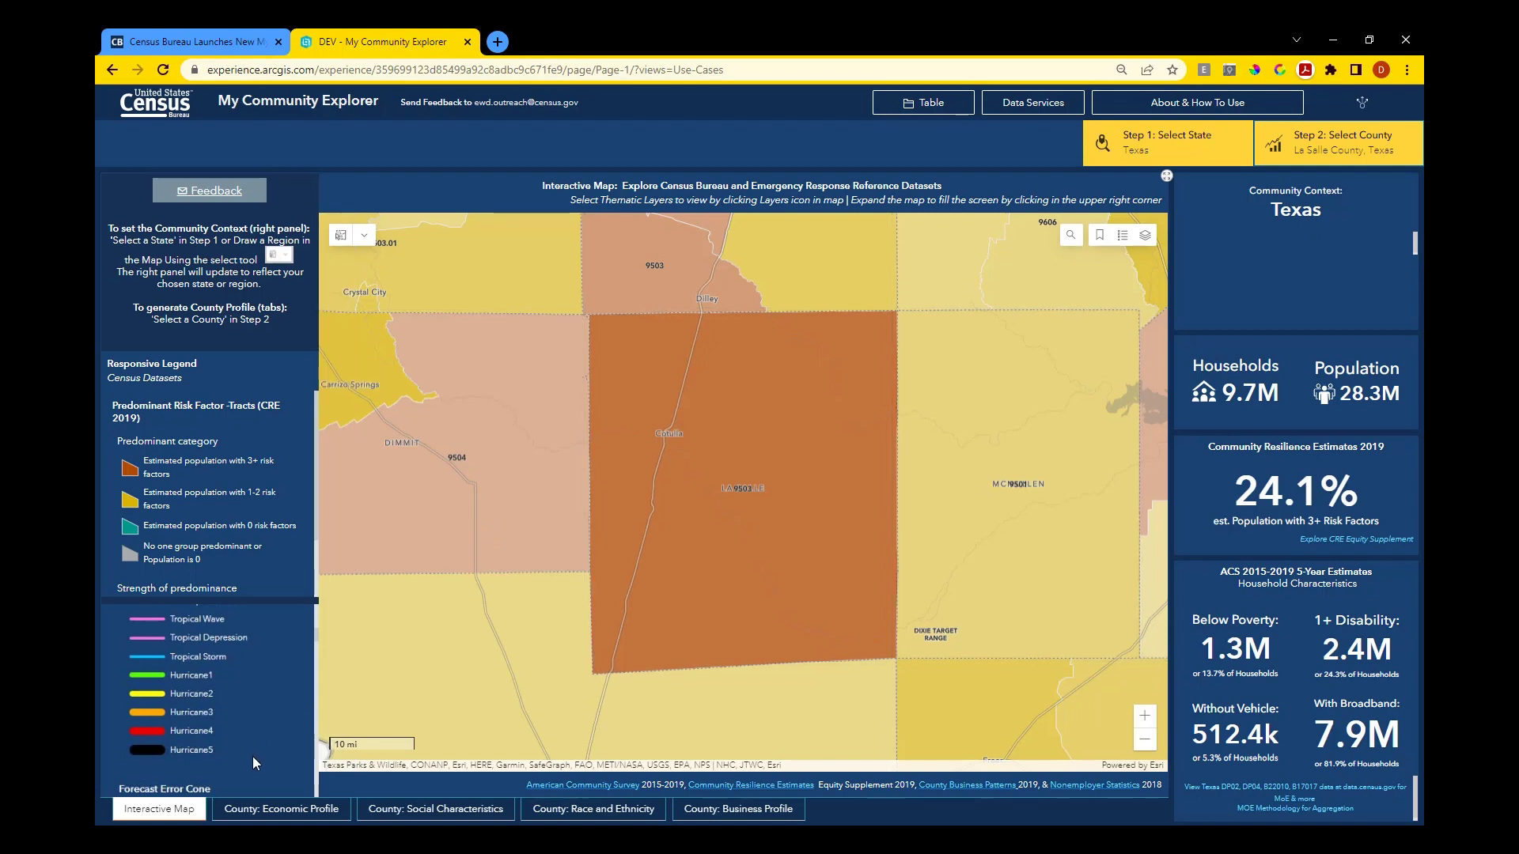
click(291, 808)
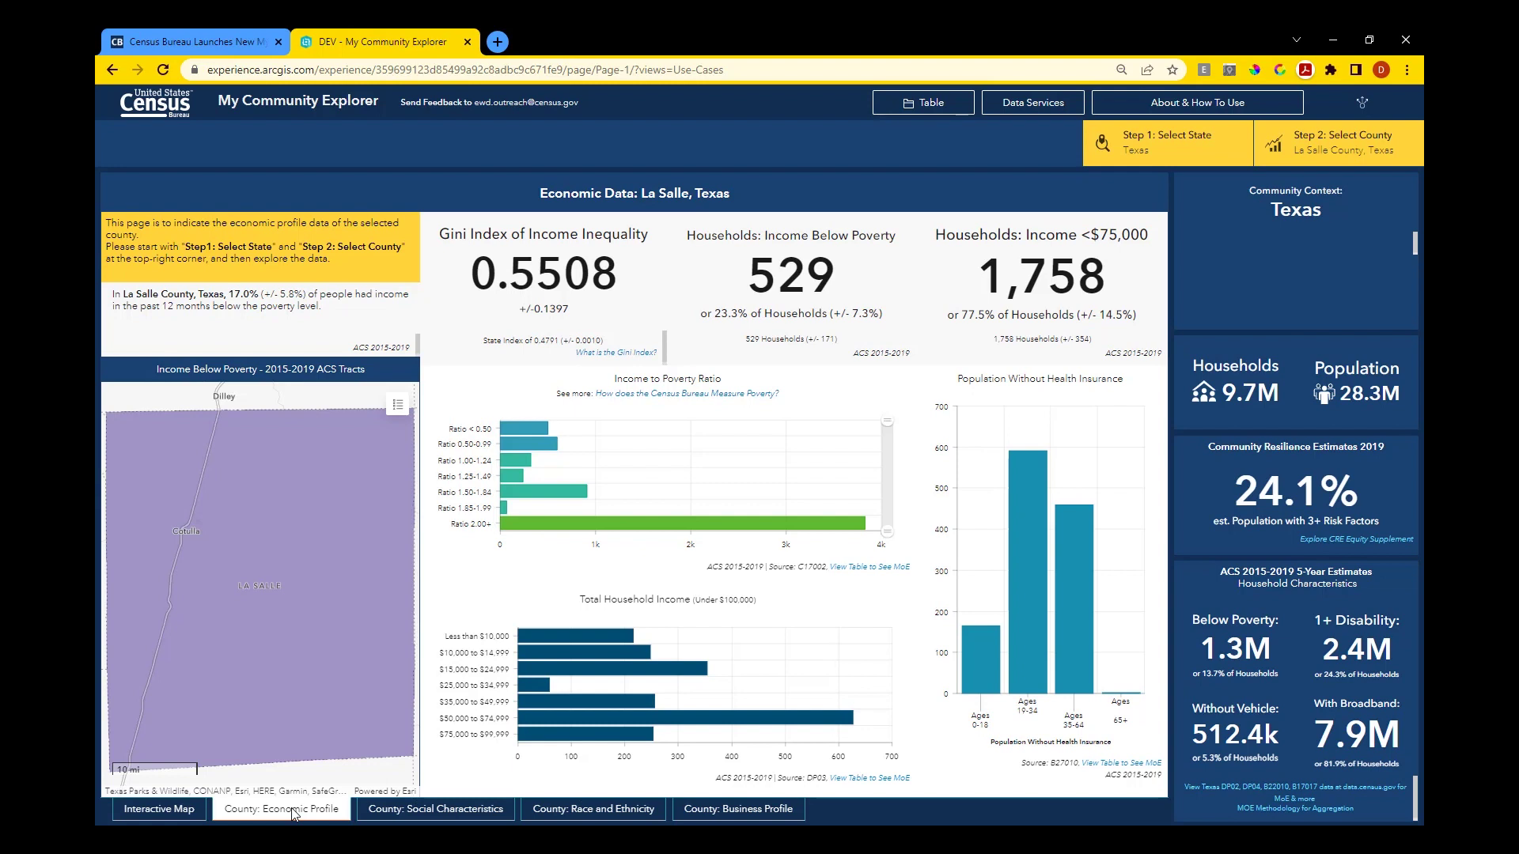
Check Census Tract 9503's poverty details, then expand the economic data to full width and restore it.
click(261, 607)
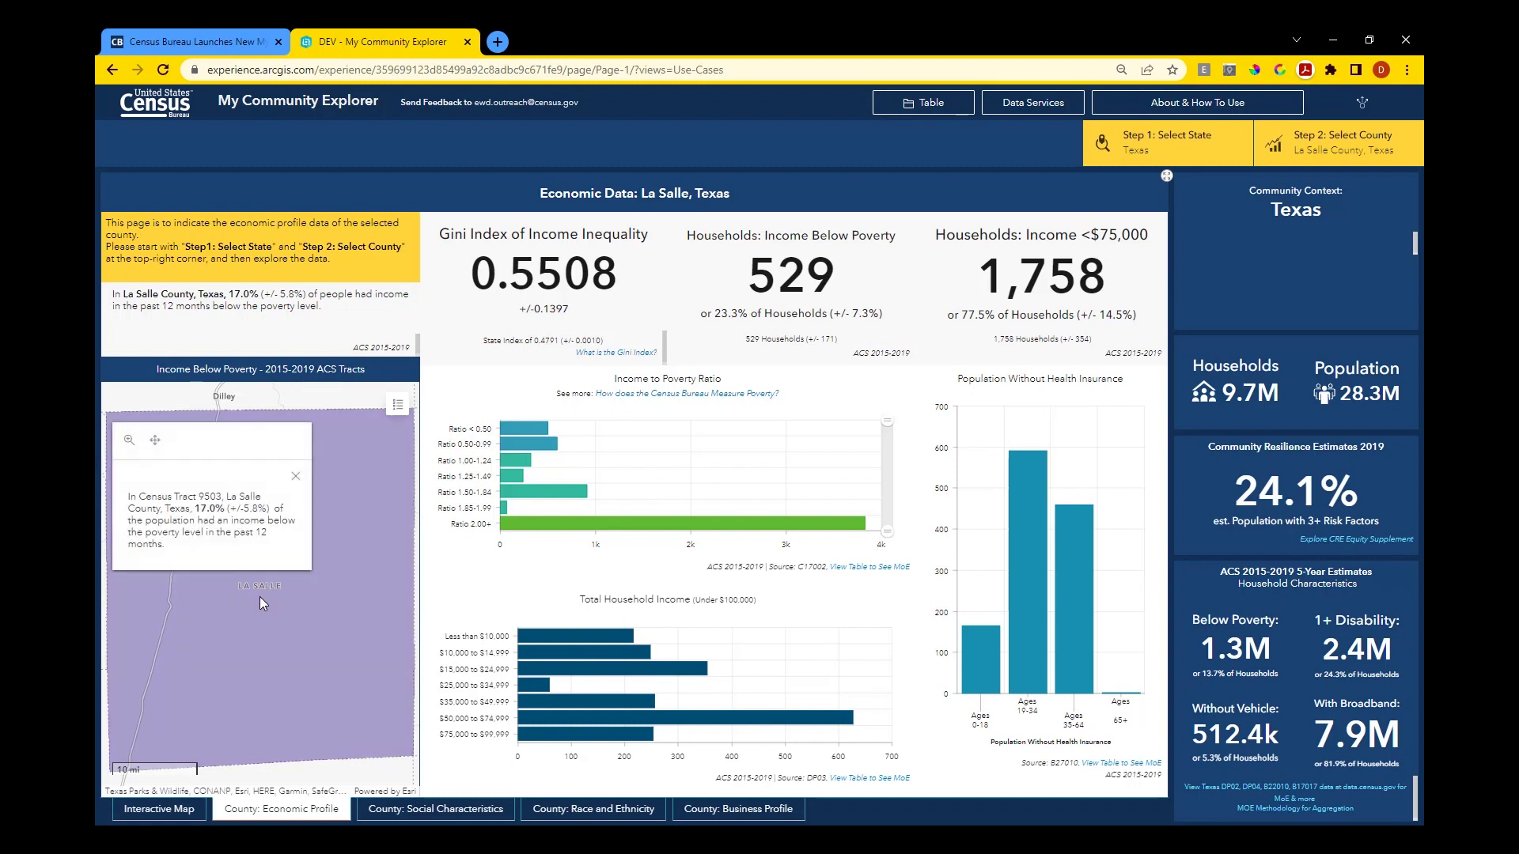
click(295, 476)
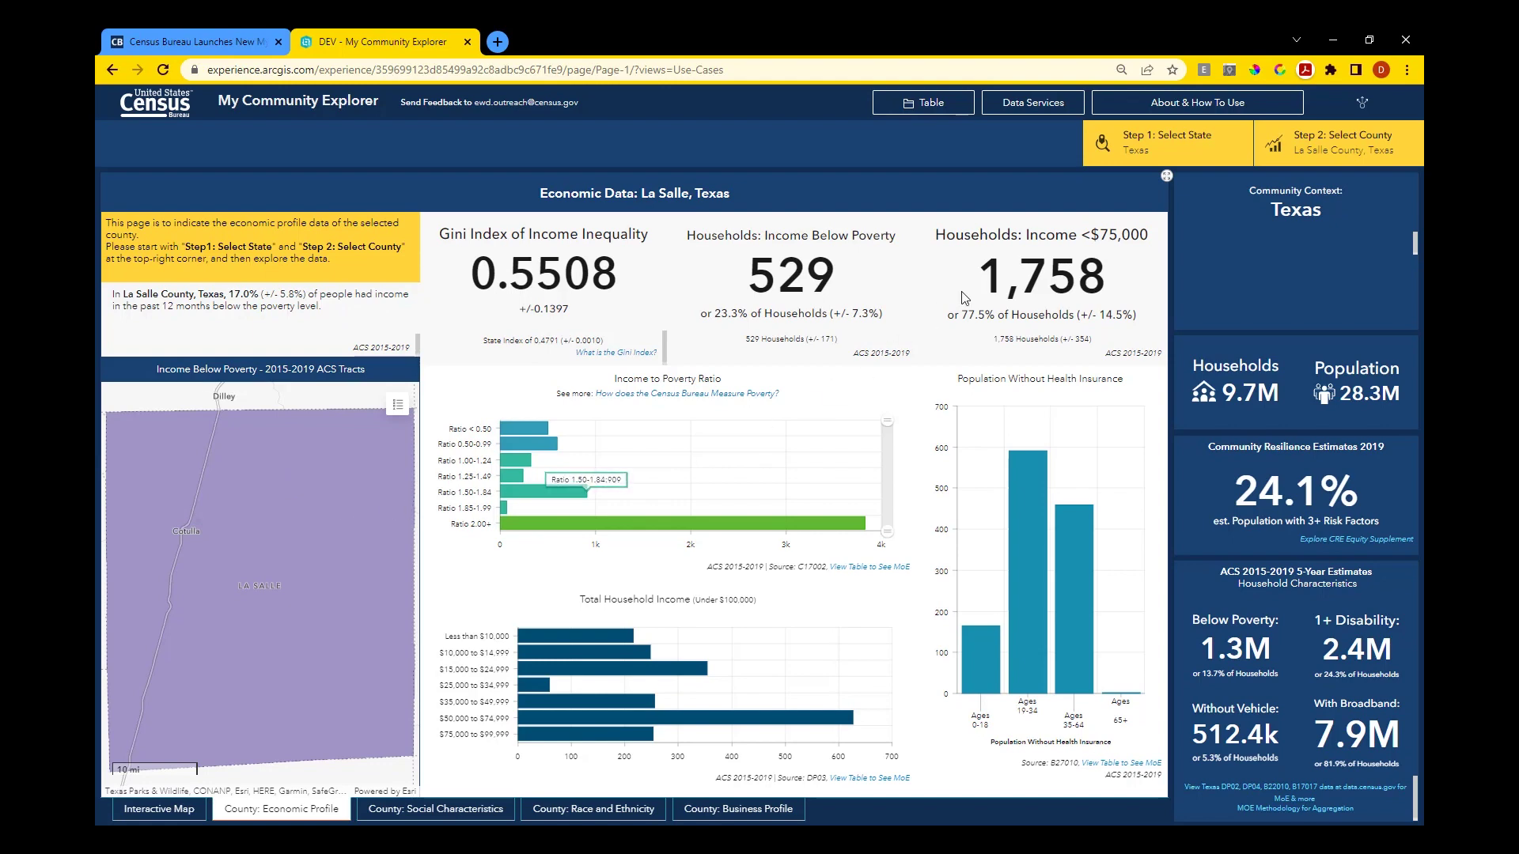
click(1166, 175)
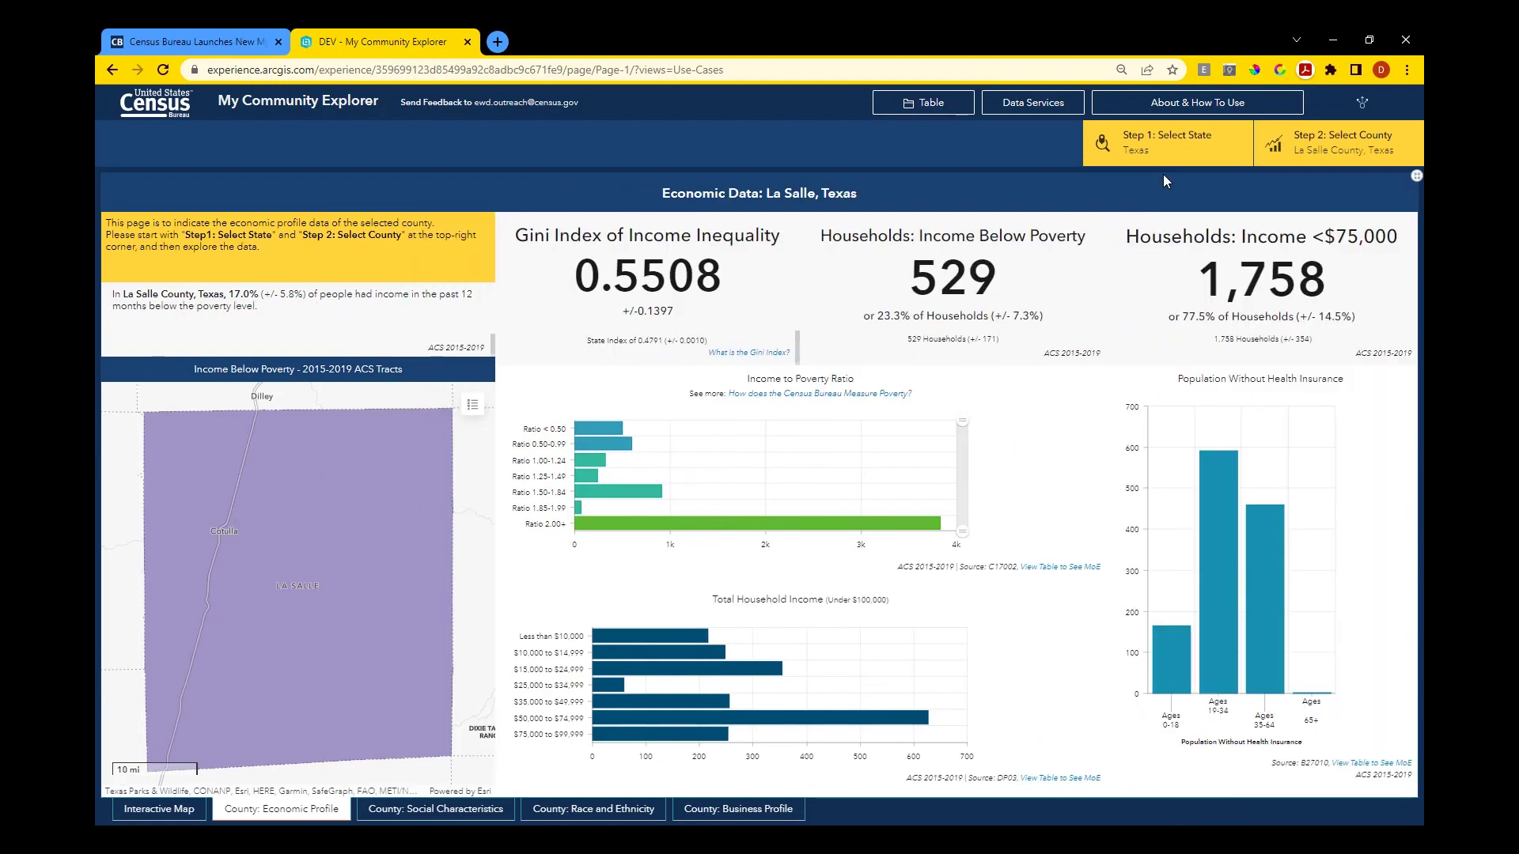
click(1416, 177)
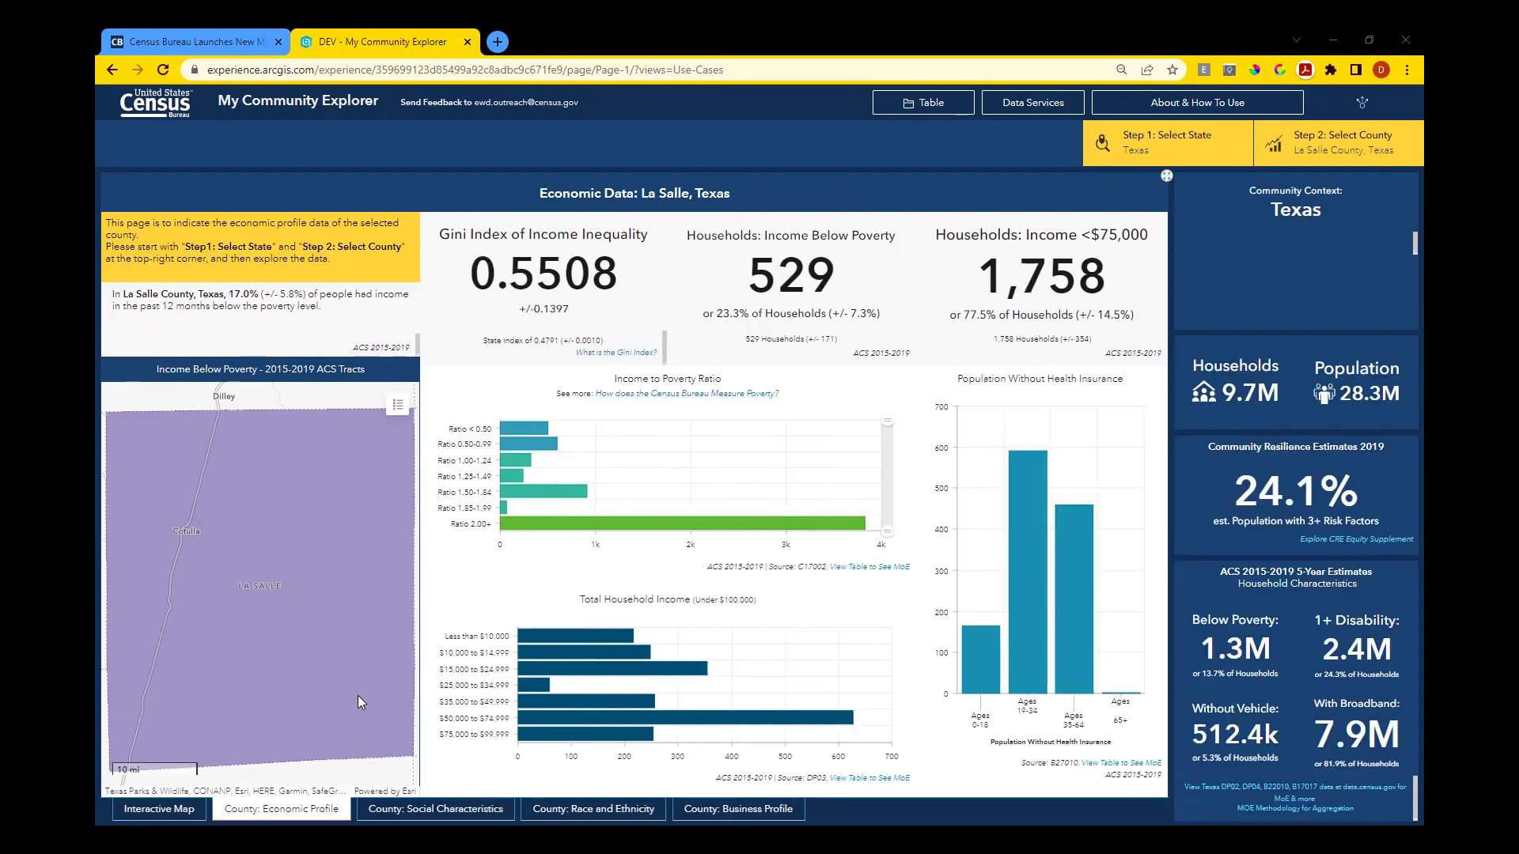
View La Salle's social characteristics, close the S1601 language table, and move to race and ethnicity.
click(410, 810)
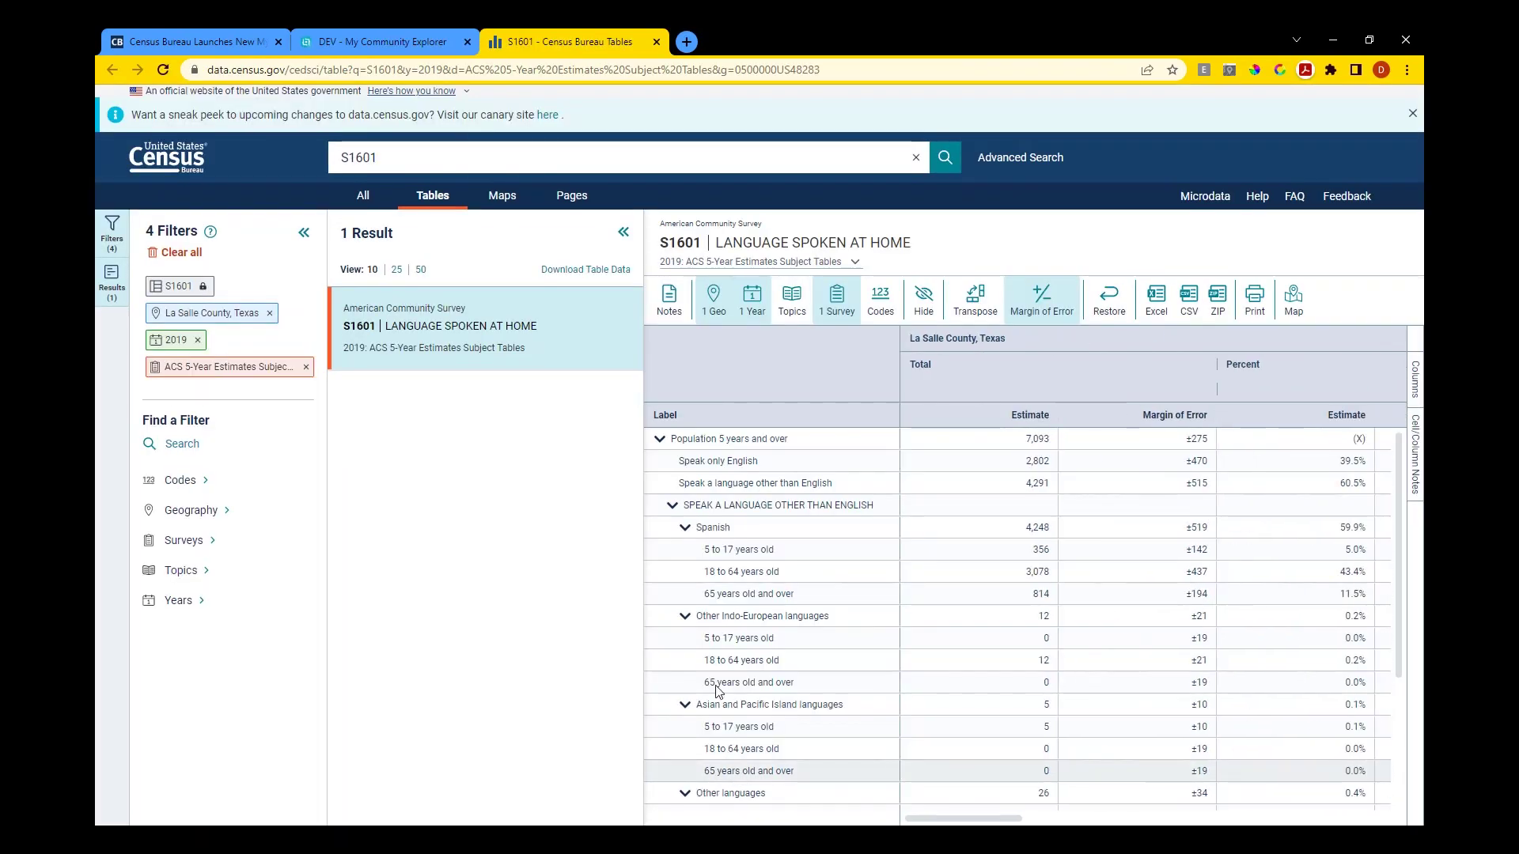
click(656, 42)
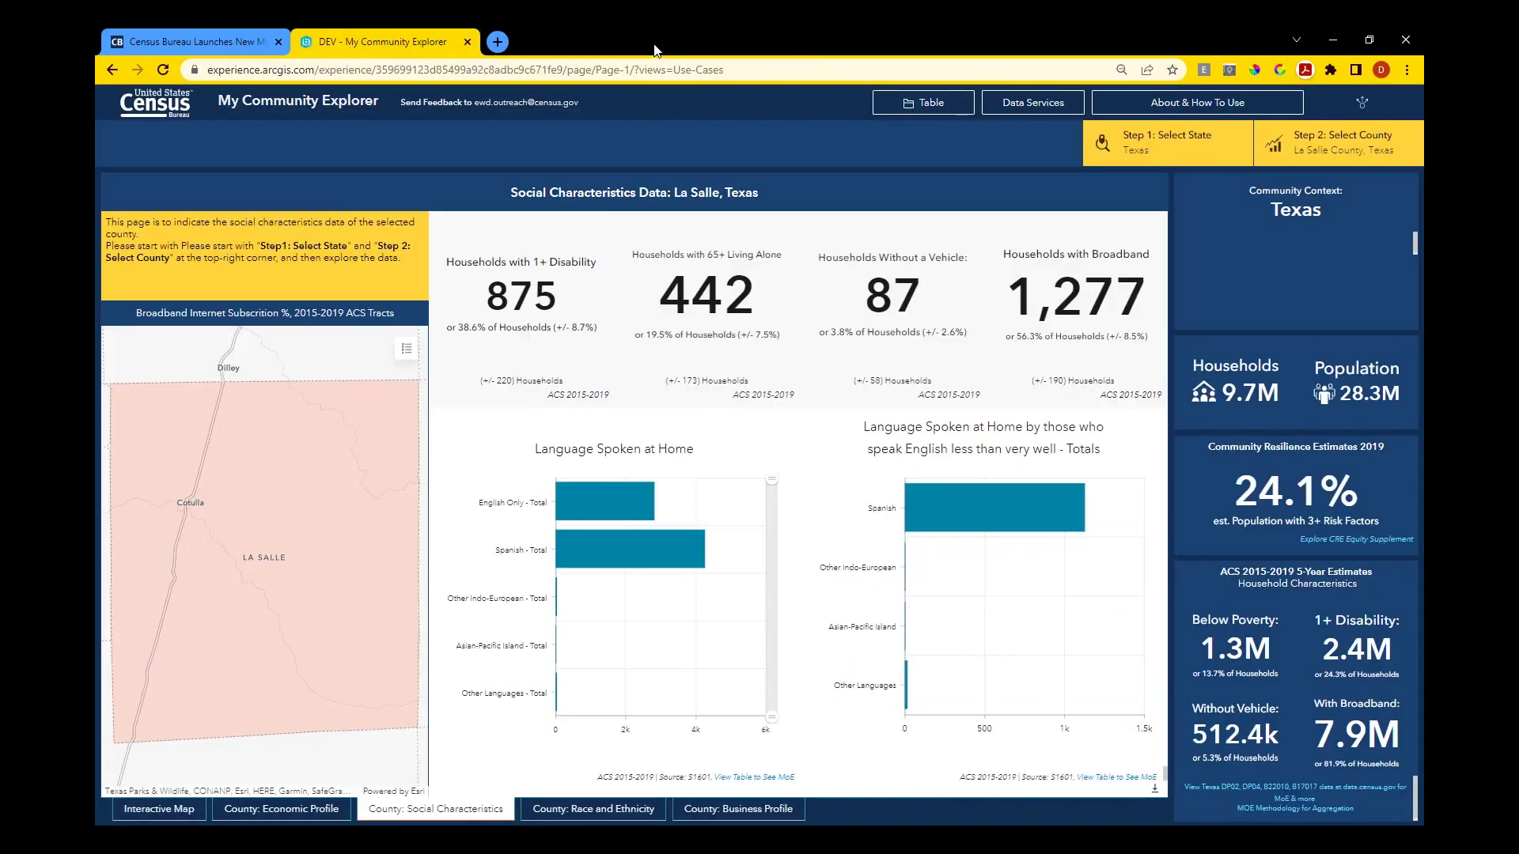
click(577, 809)
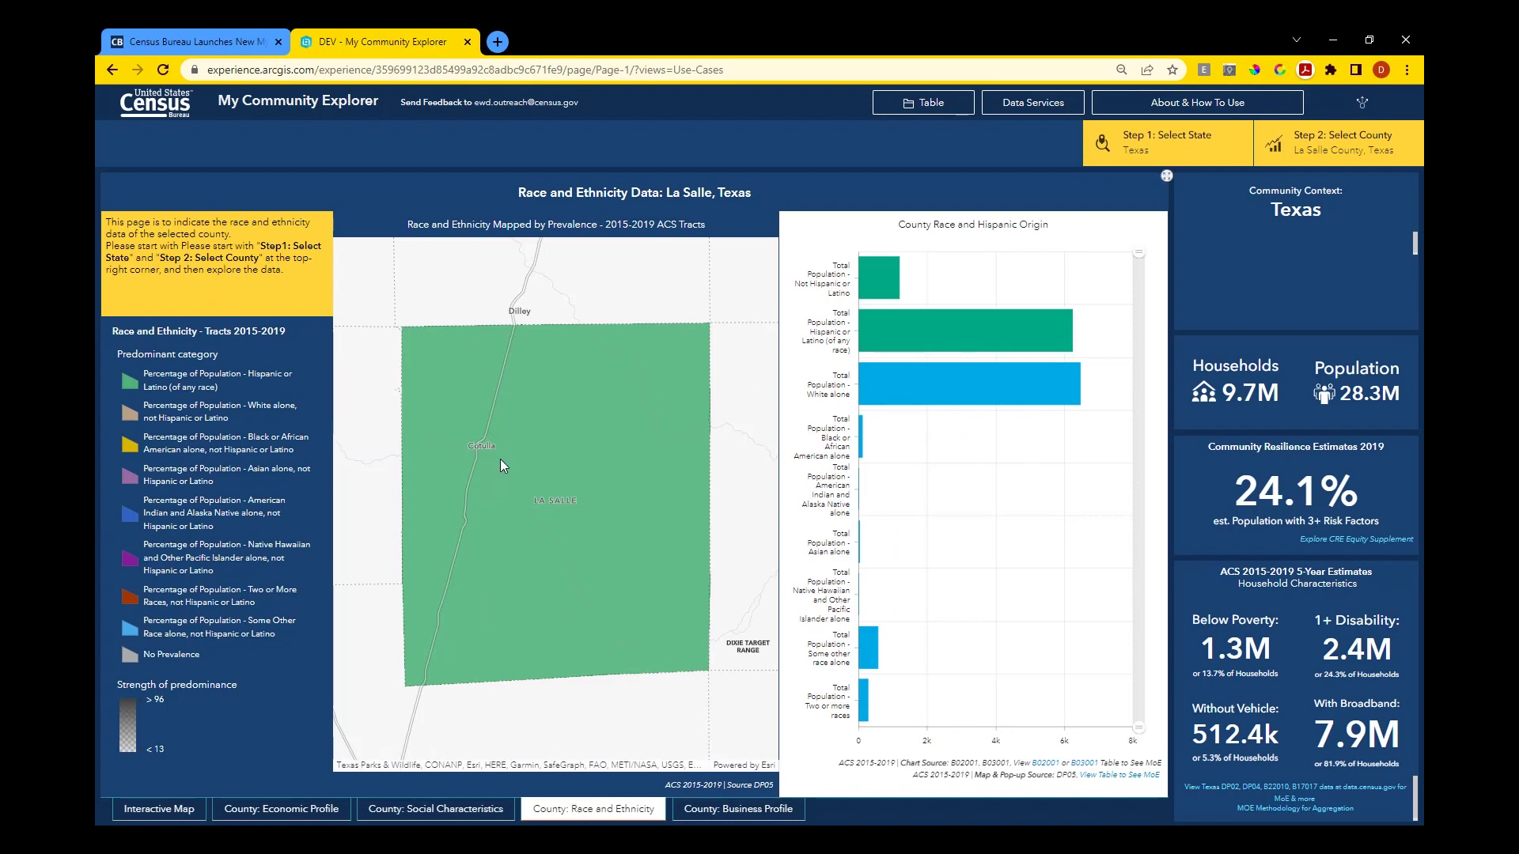
Review Census Tract 9503's race breakdown, close it, and switch to the business profile.
click(554, 407)
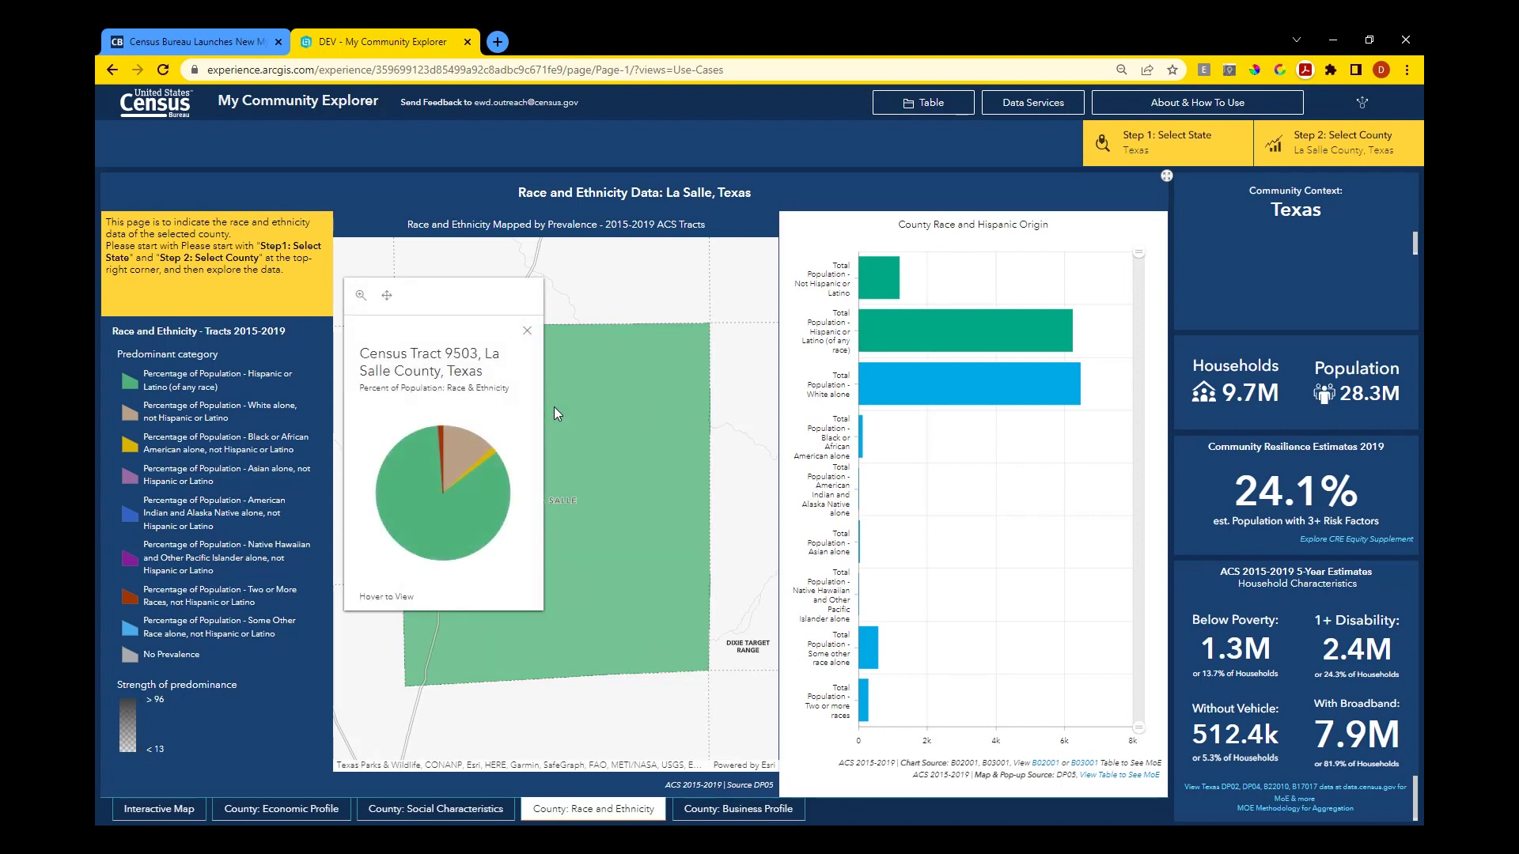
click(526, 333)
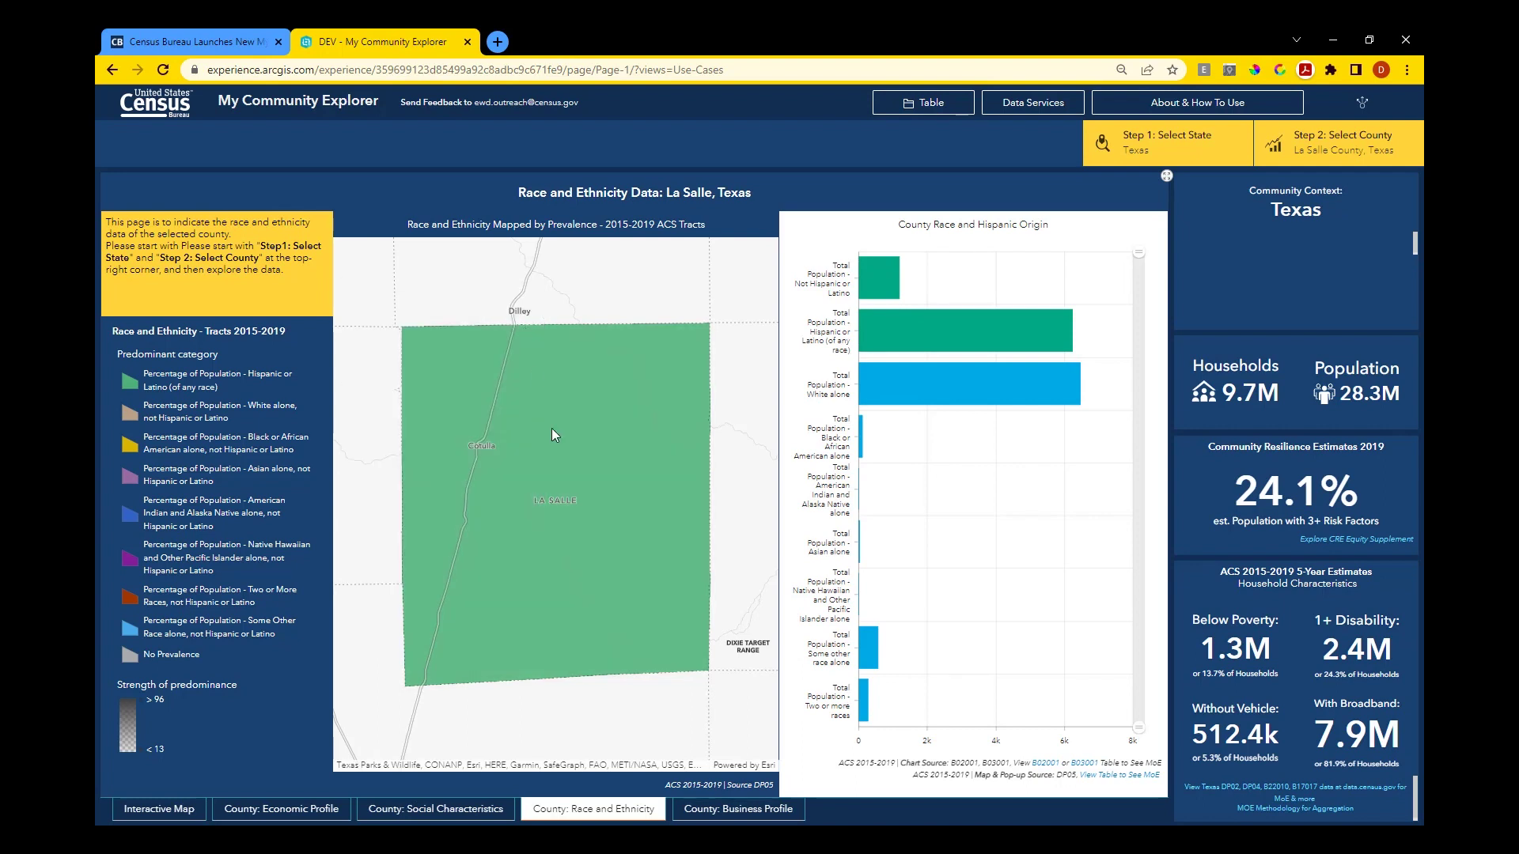
click(710, 810)
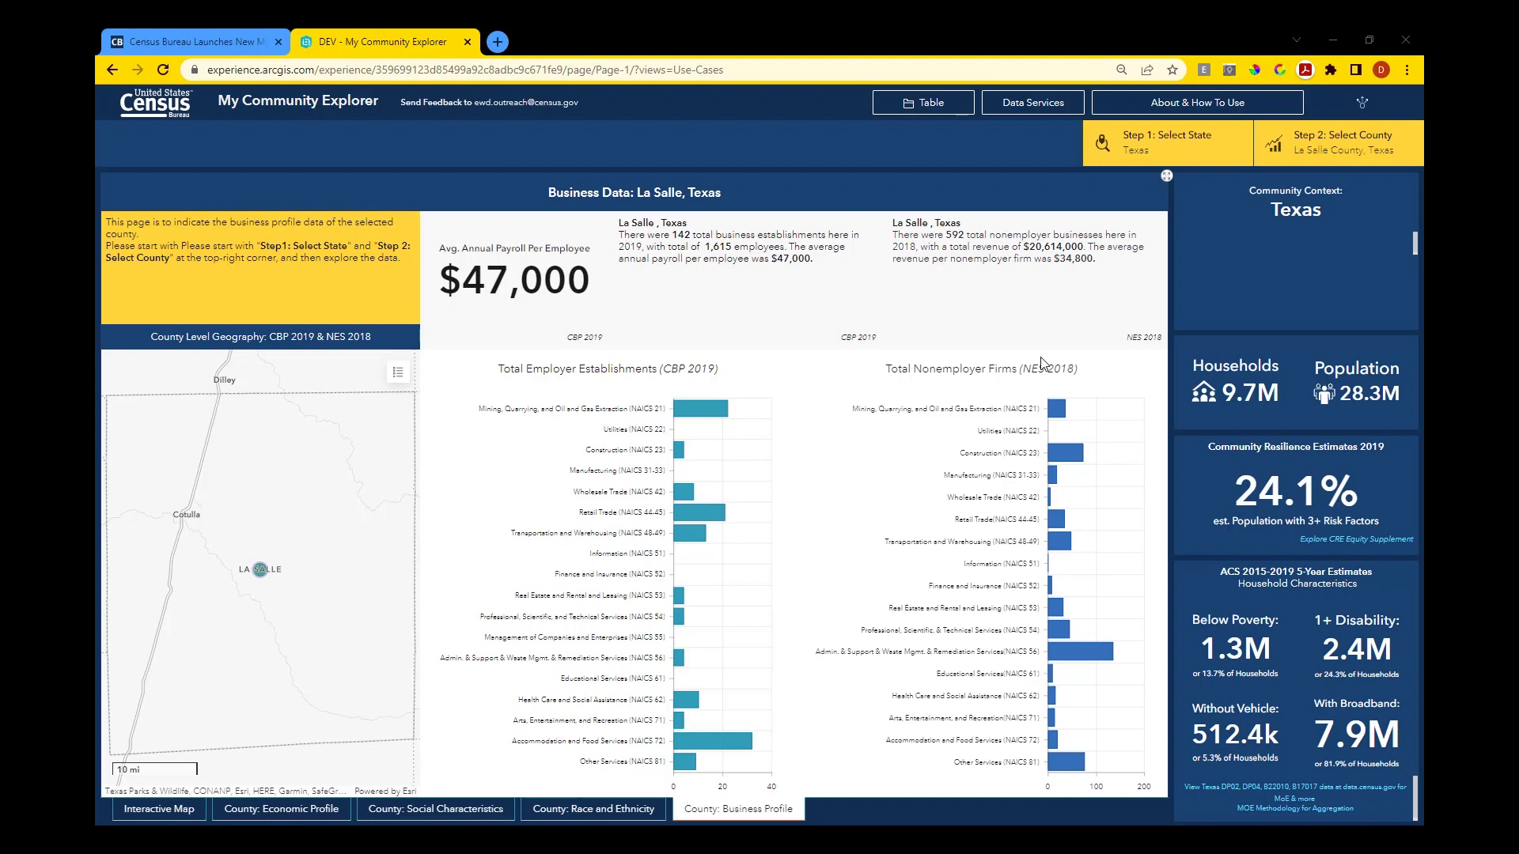
Open the Data Services list of CRE, ACS, CBP and NES web services.
click(1023, 107)
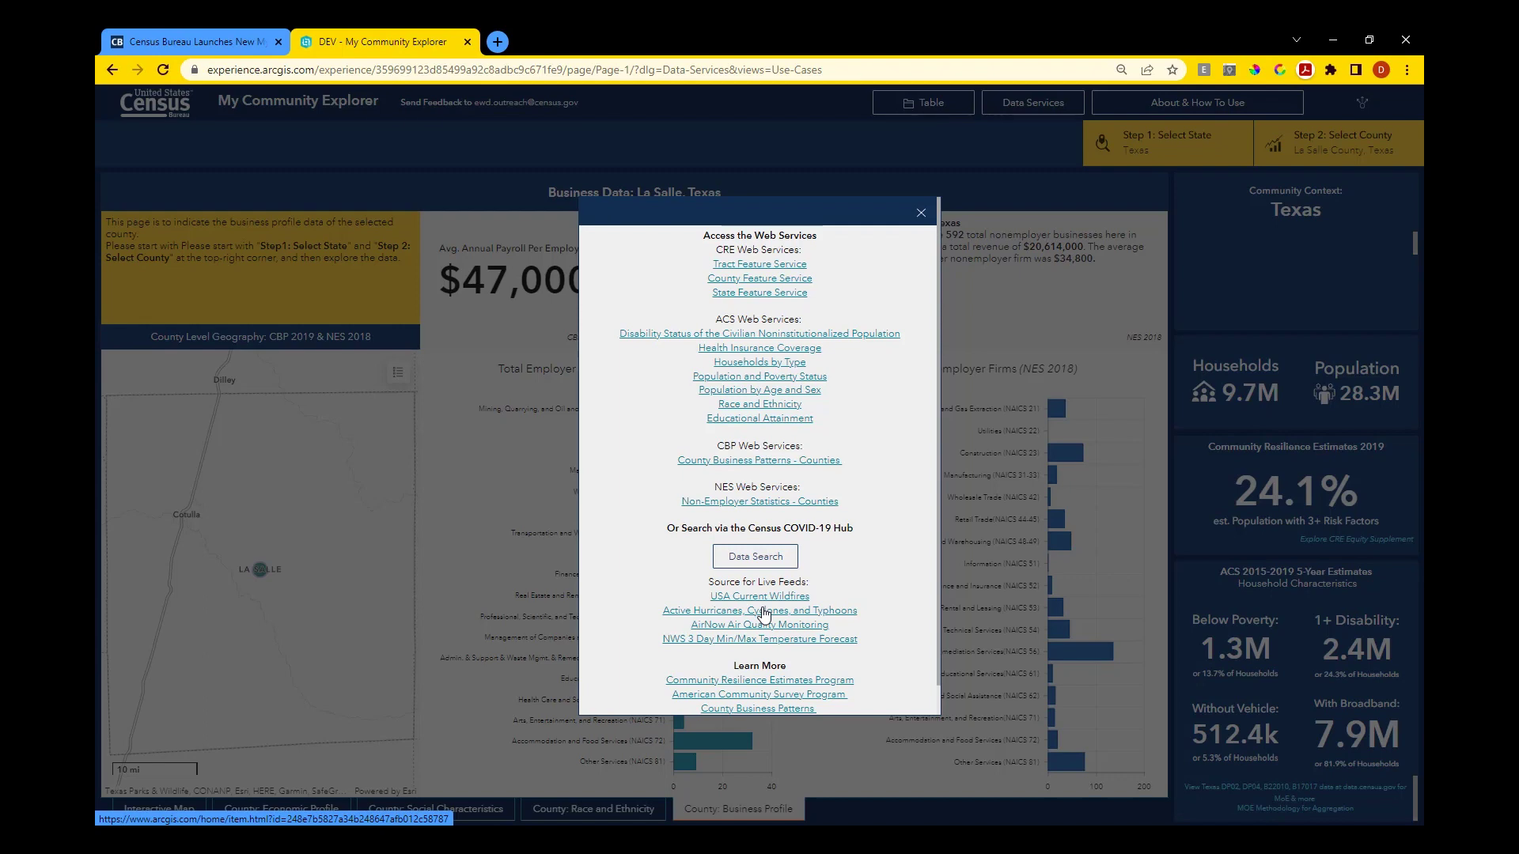
click(922, 214)
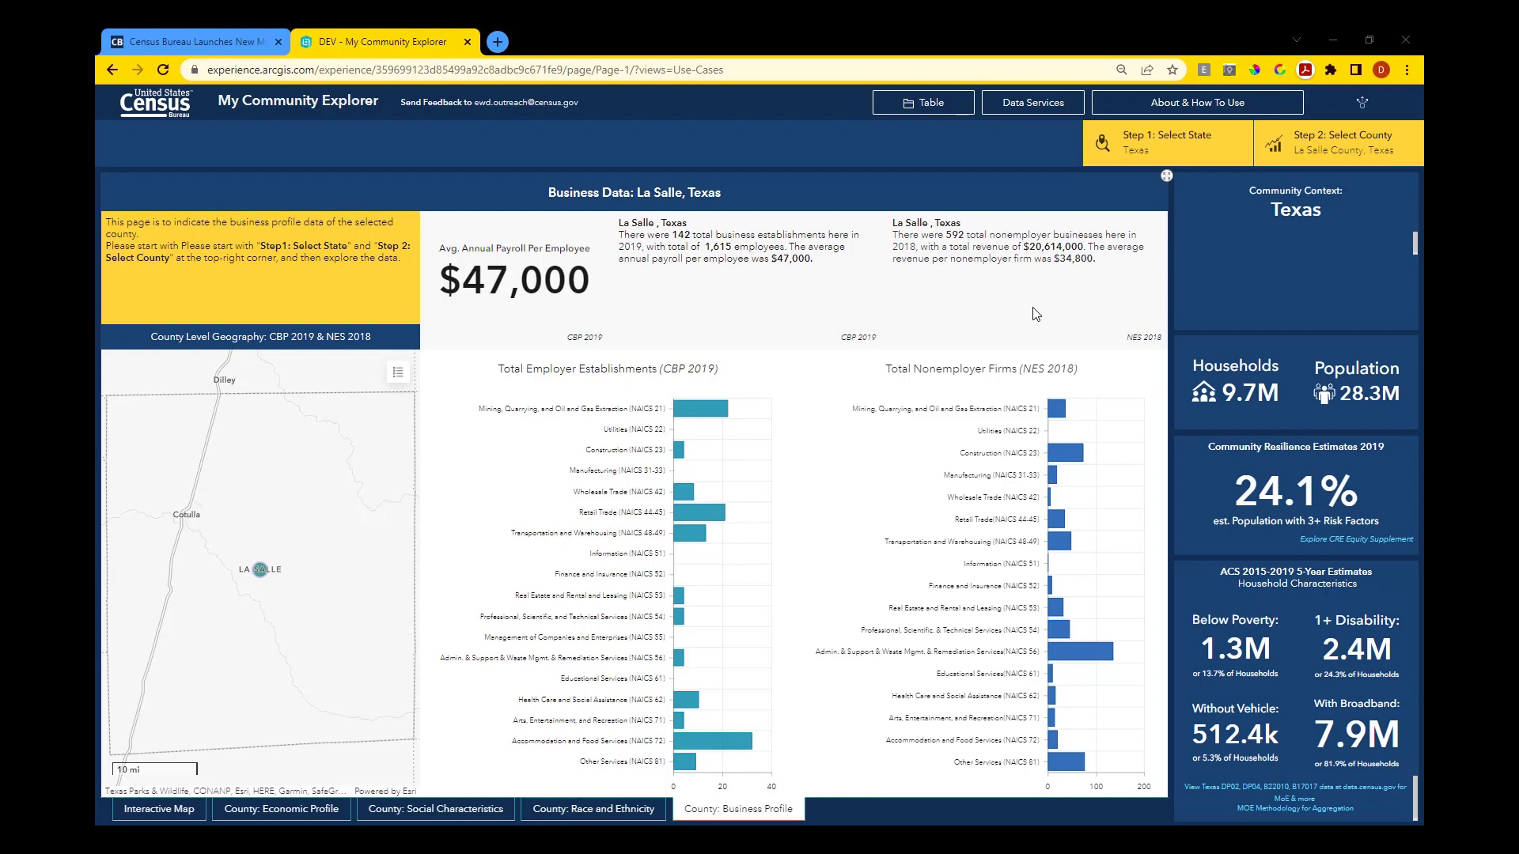
Open the ACS 2015-2019 Counties table and filter it to the La Salle row with 'la salle'.
click(906, 115)
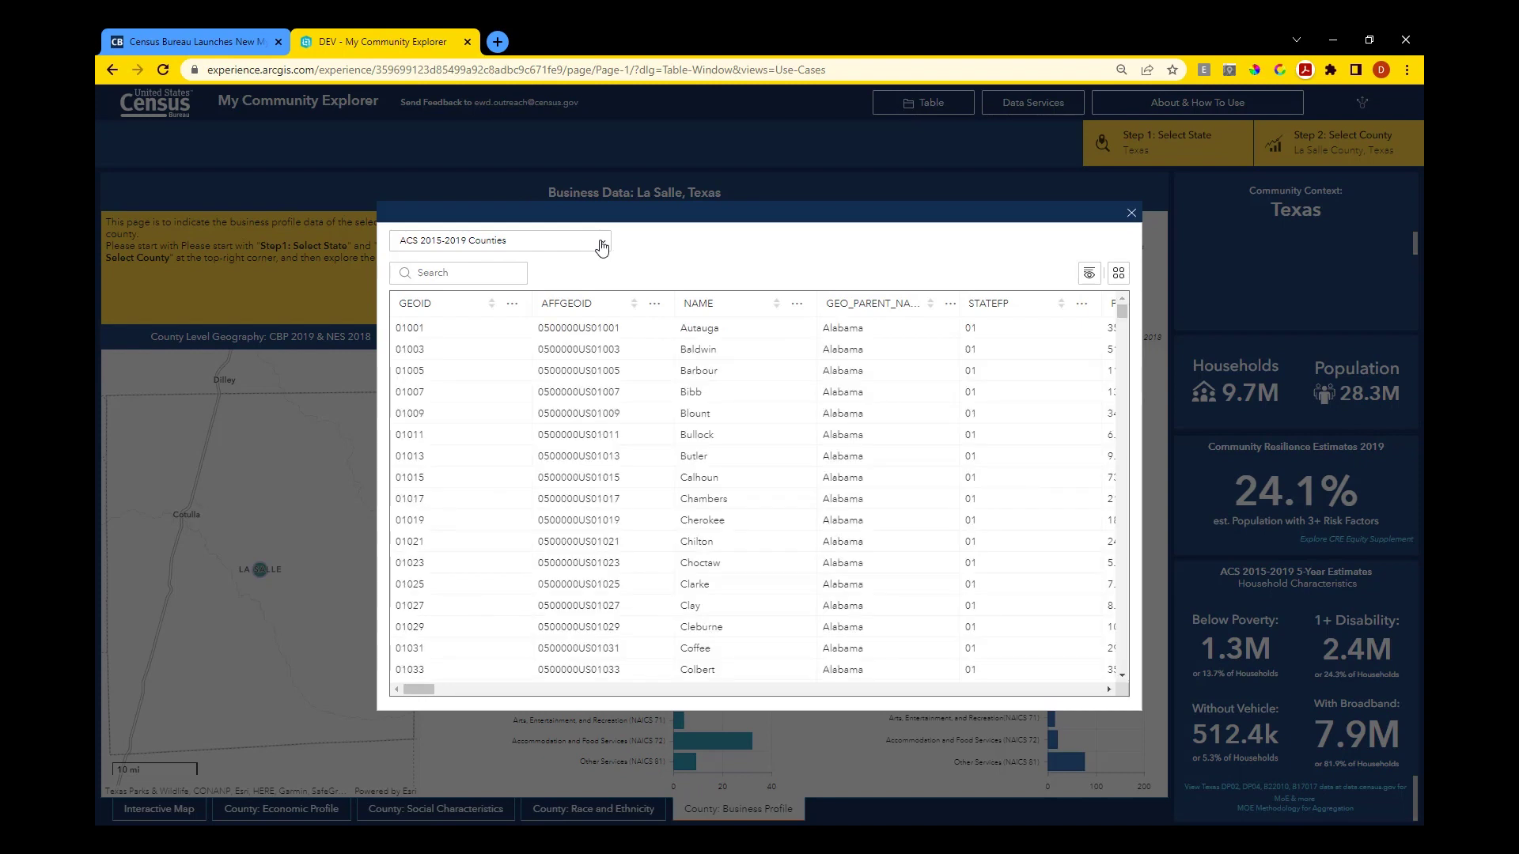
click(602, 248)
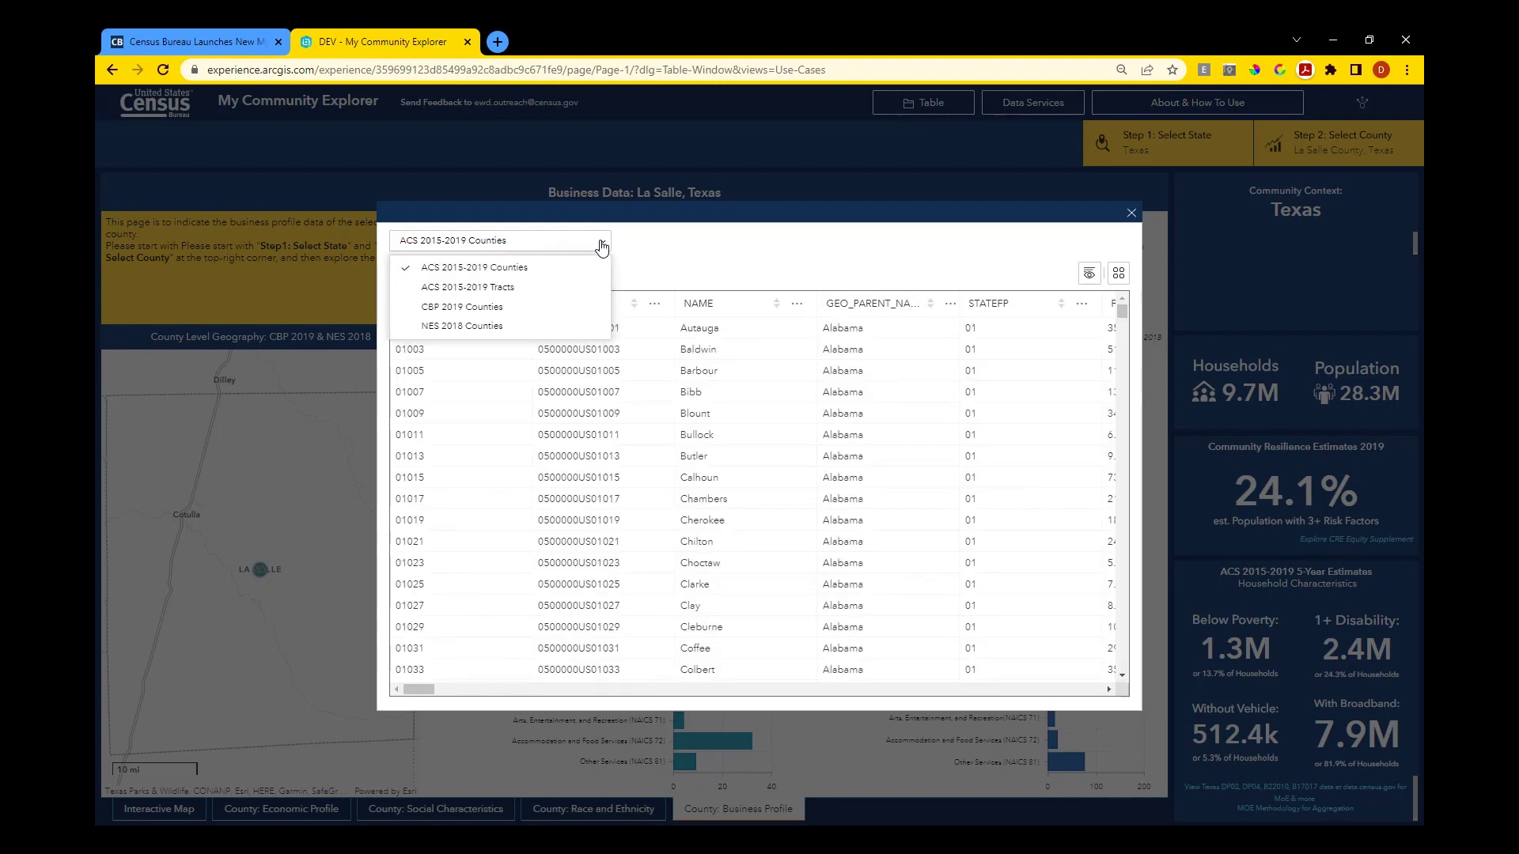
click(602, 249)
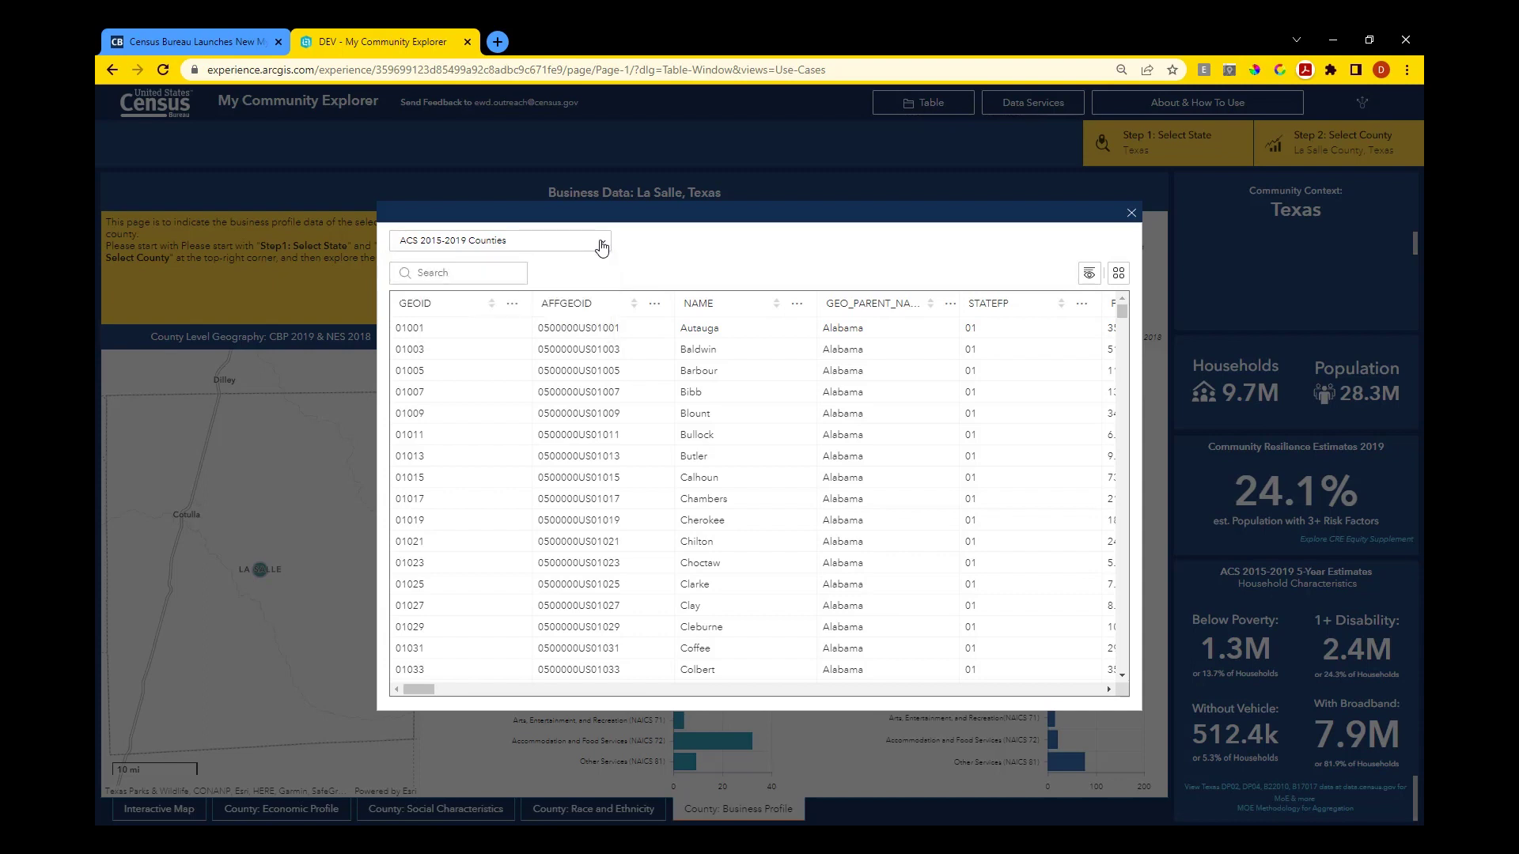
click(481, 277)
text(la sall)
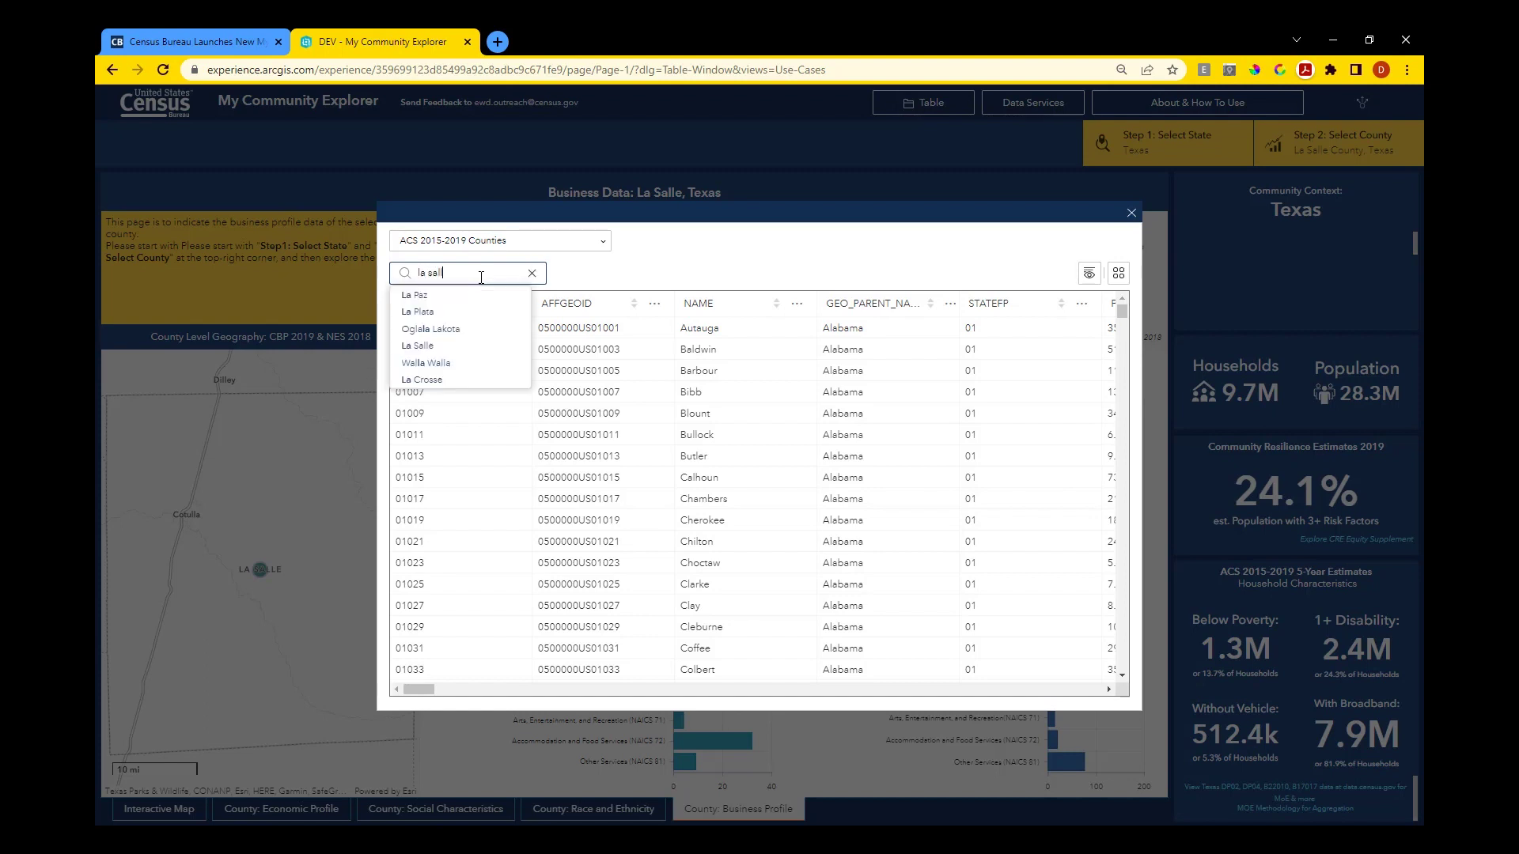
text(e)
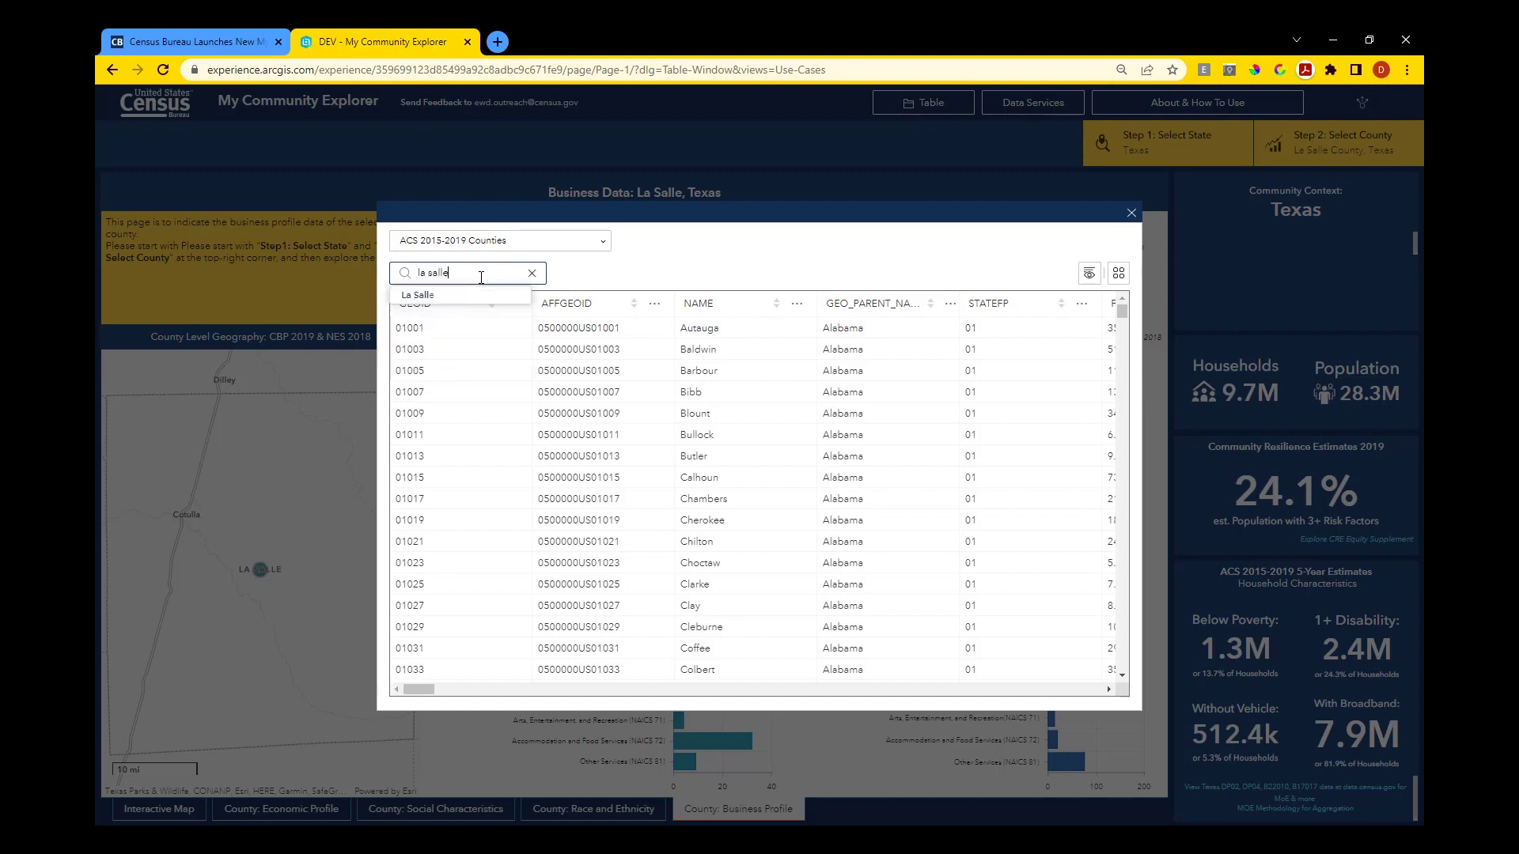
click(414, 299)
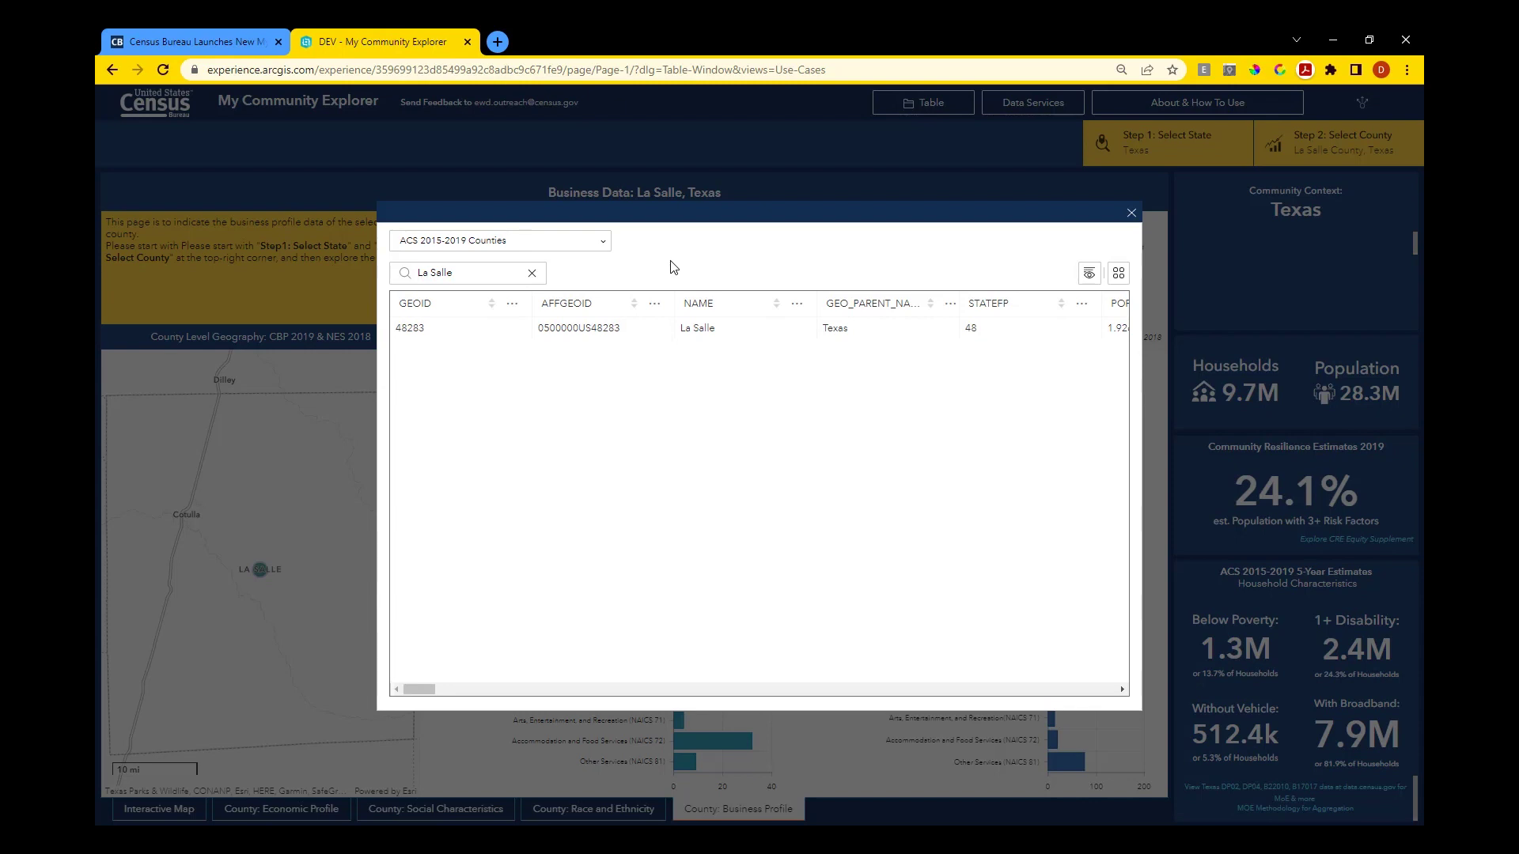
Check the Export all formats under Actions, then dismiss them without exporting.
click(1119, 275)
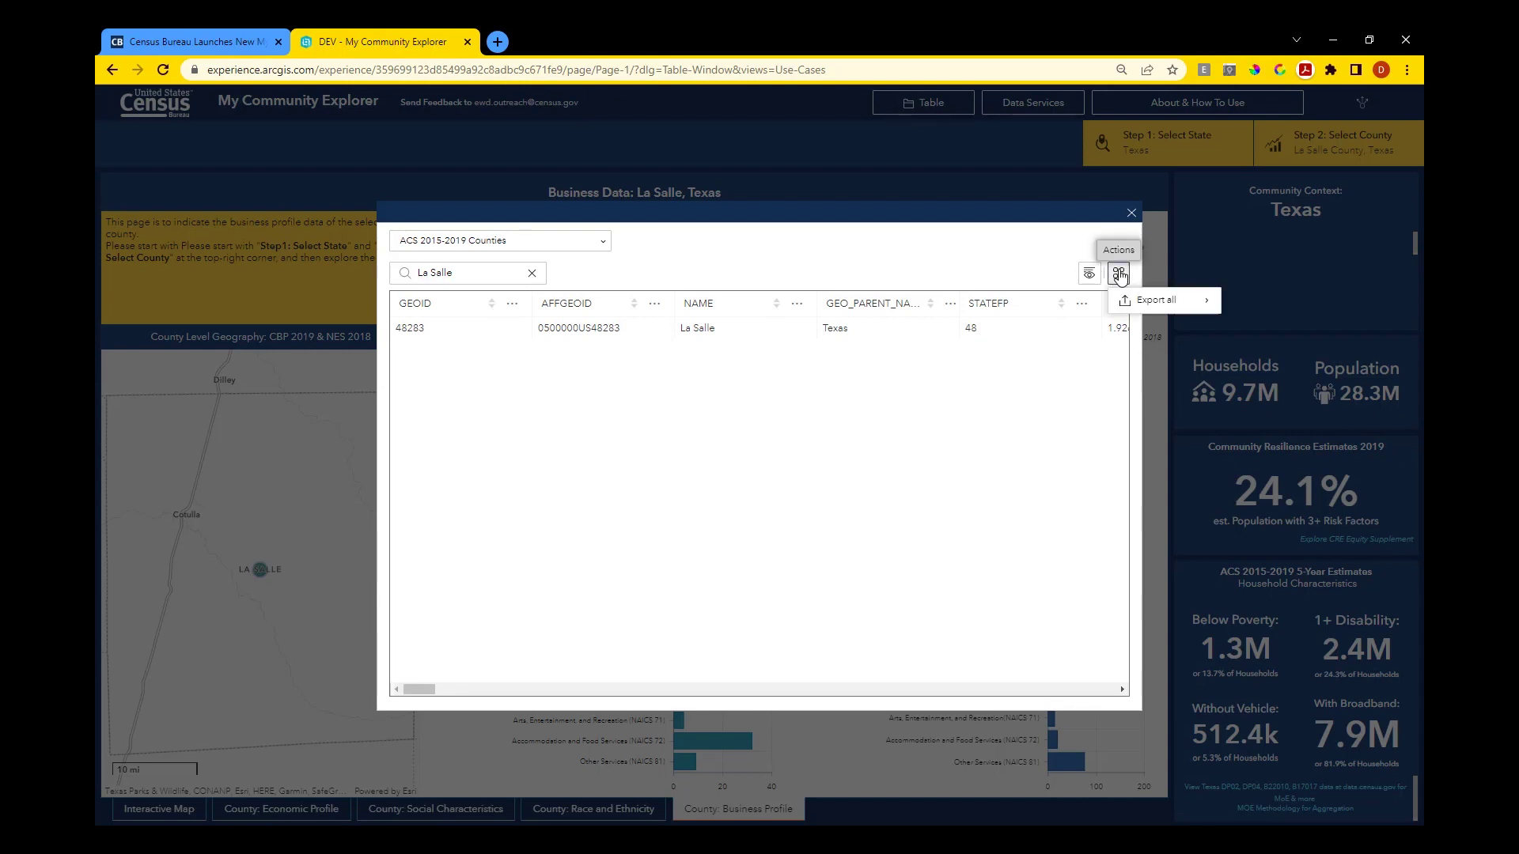
click(1147, 301)
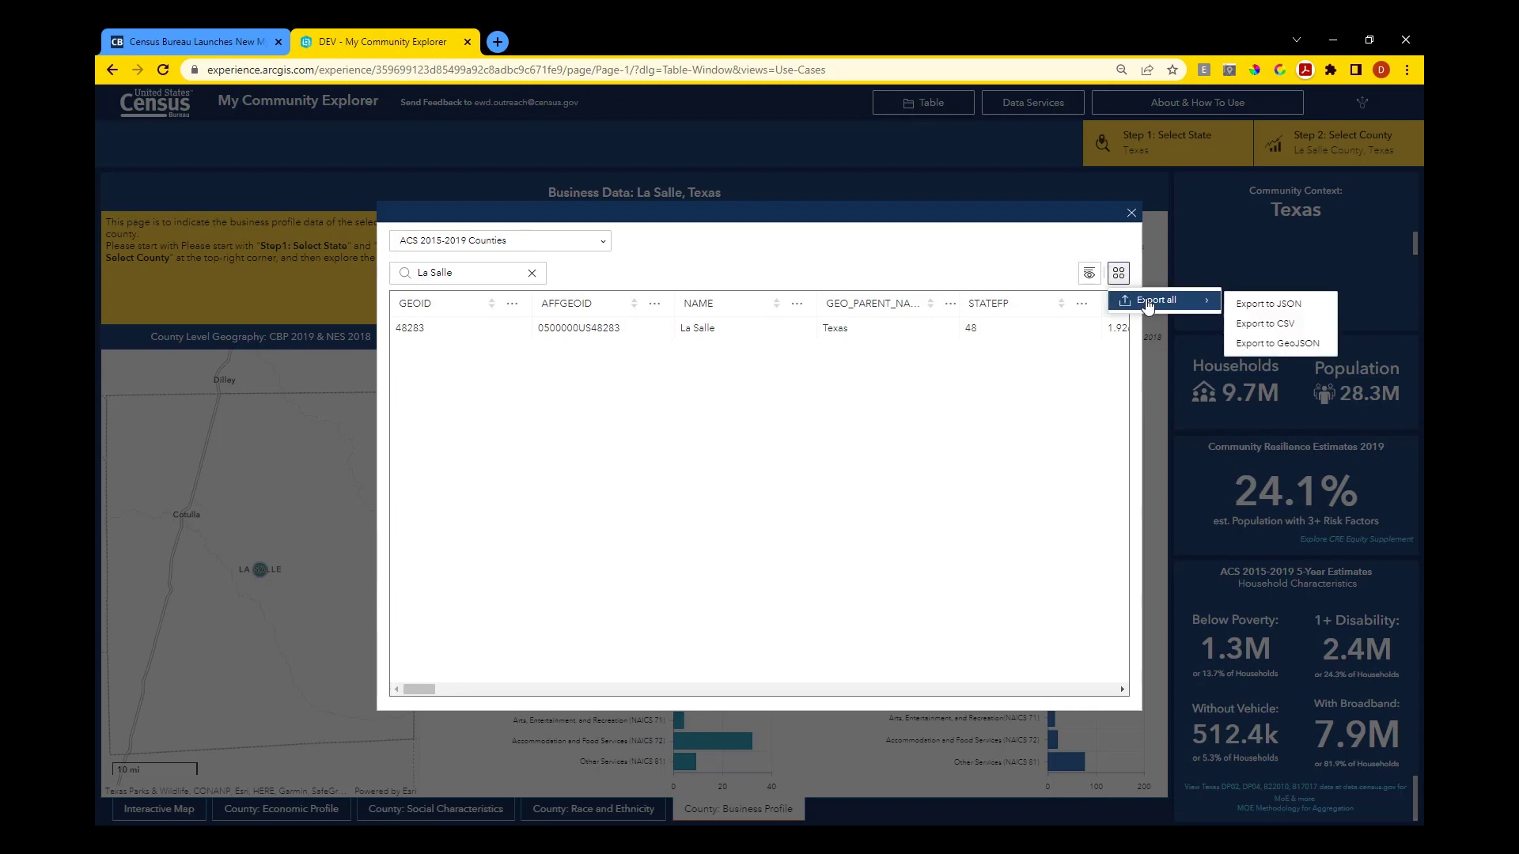
click(582, 280)
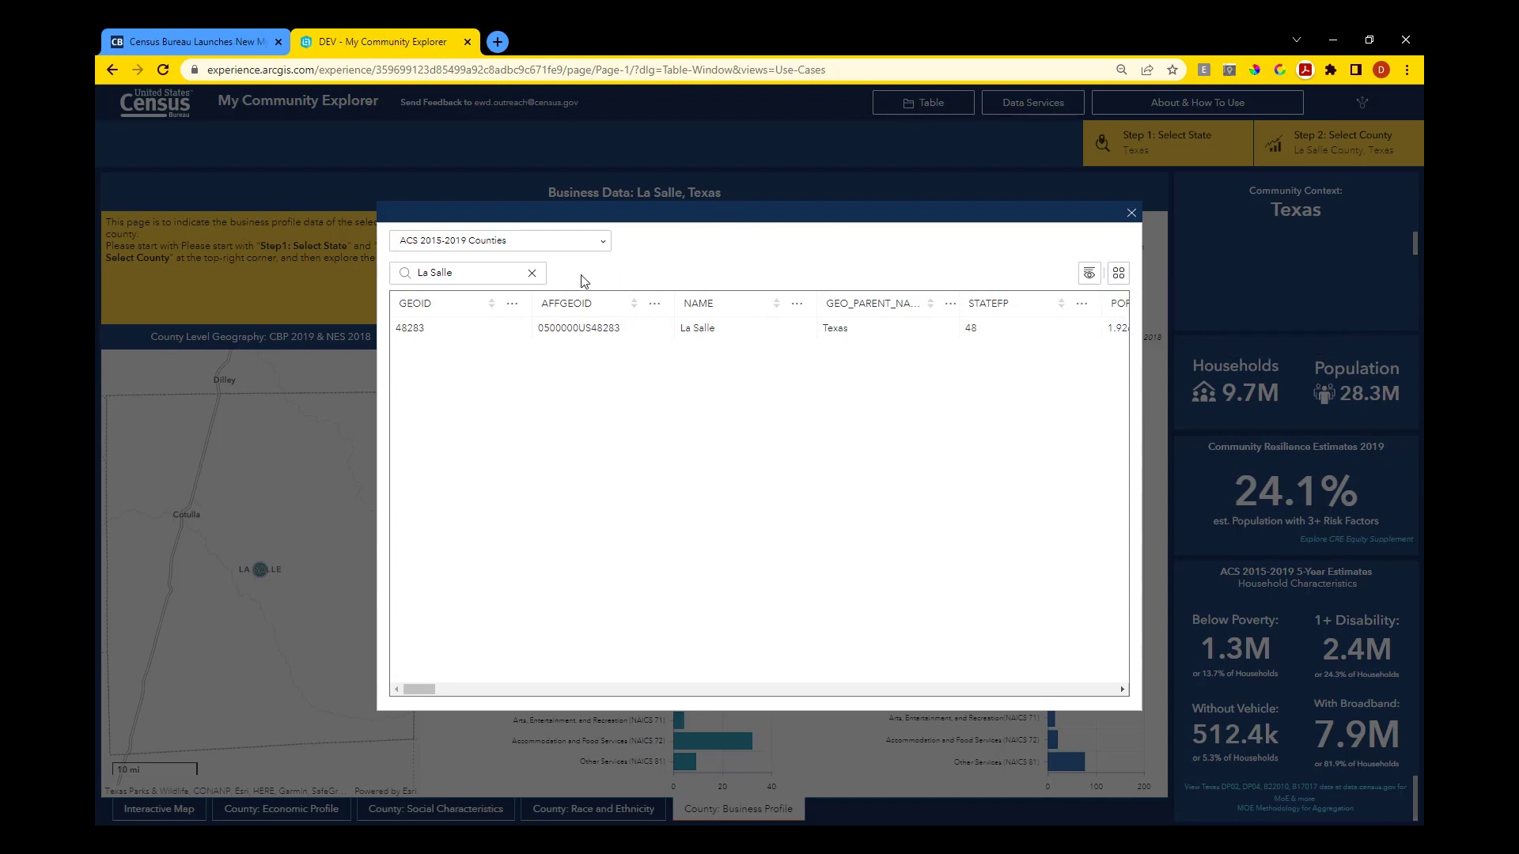
Replace the La Salle search in the counties table with 'greene'.
click(514, 277)
key(ctrl+a)
key(BackSpace)
text(green)
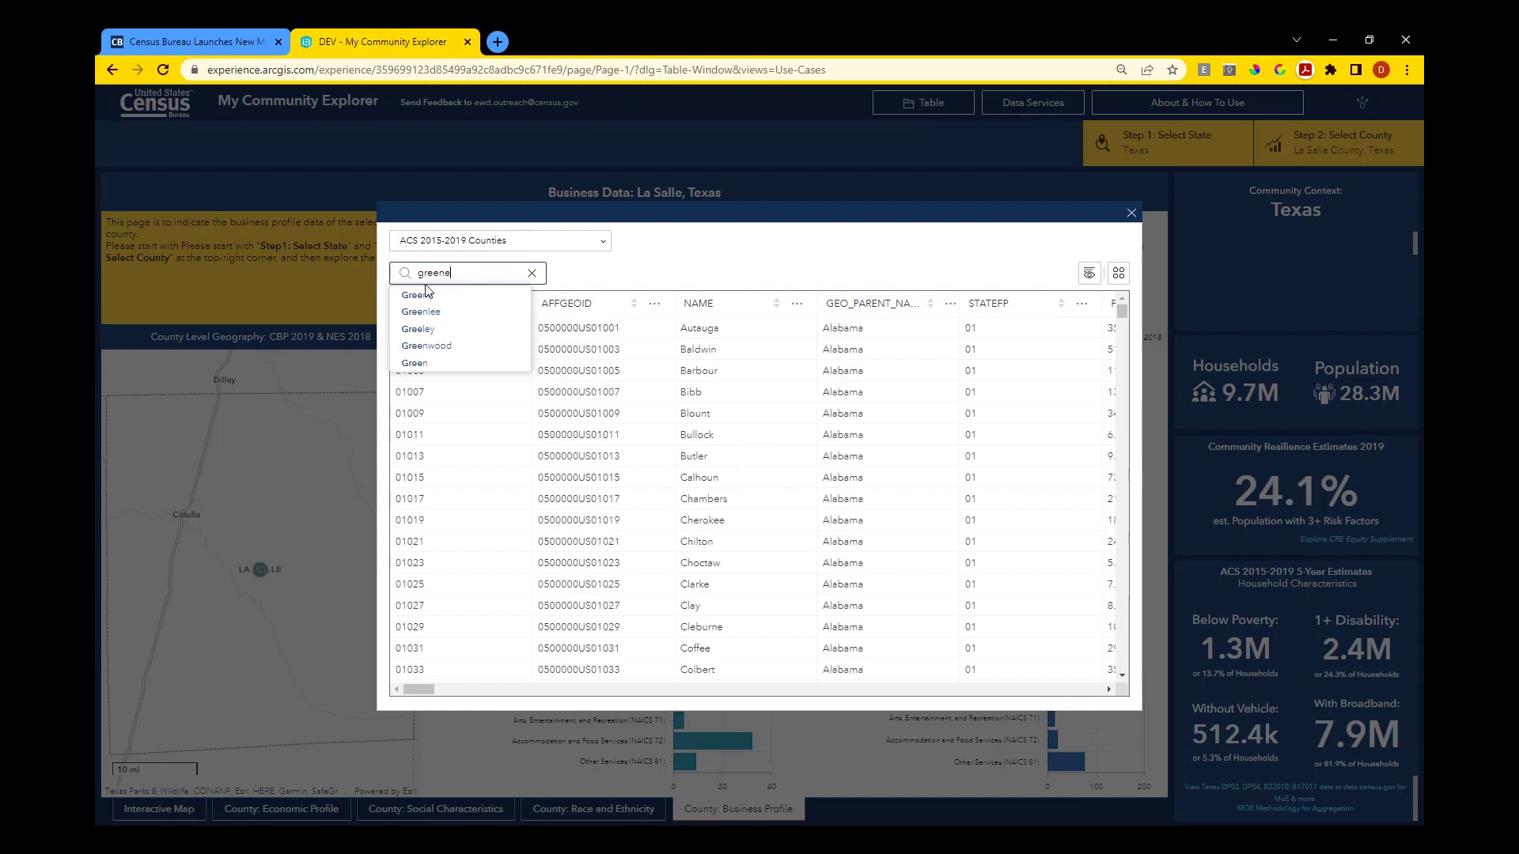
text(e)
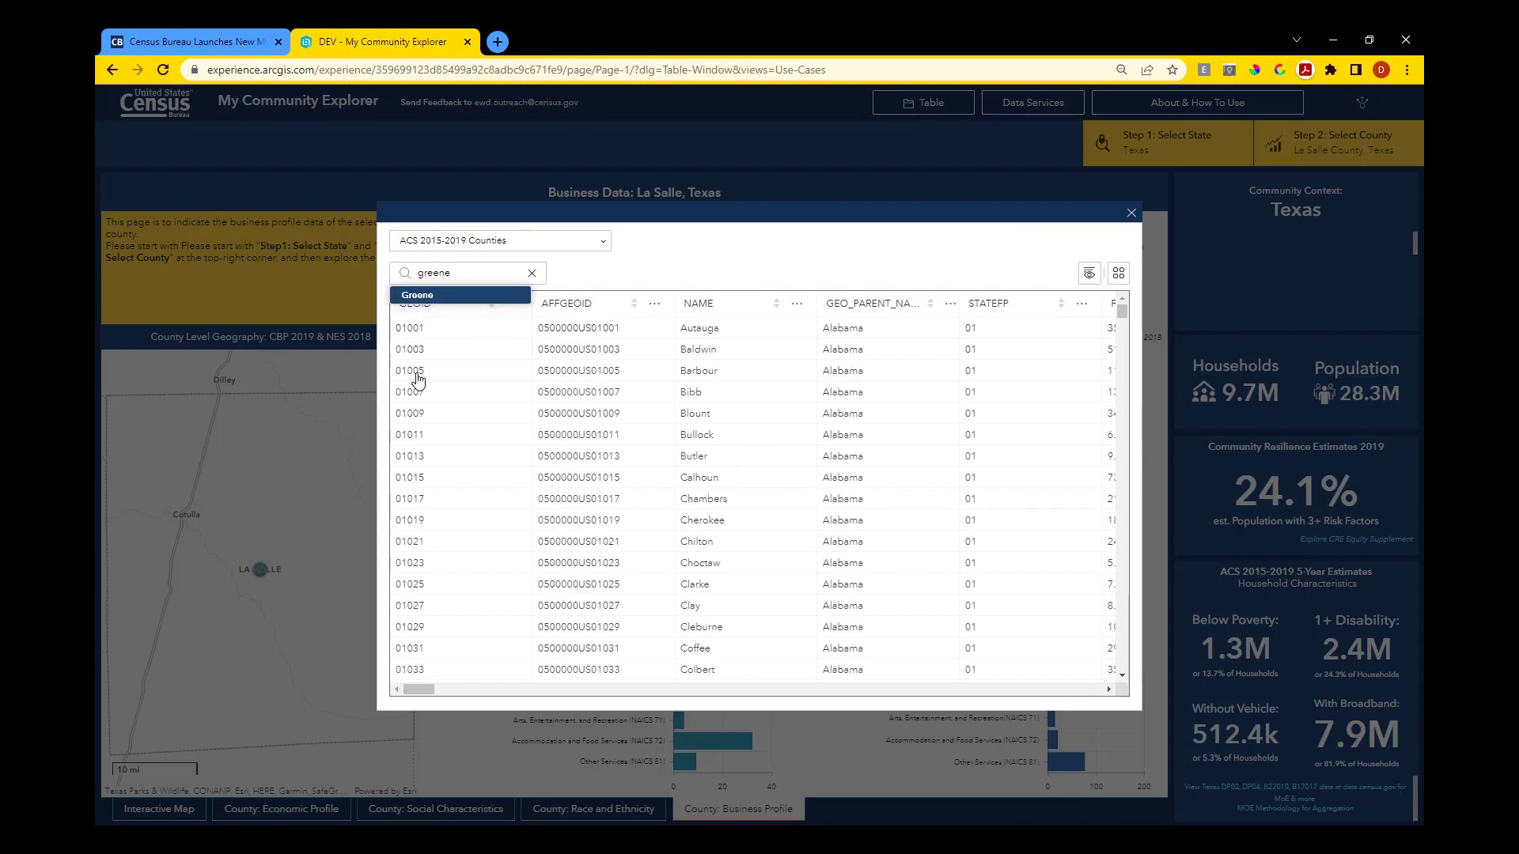
key(Return)
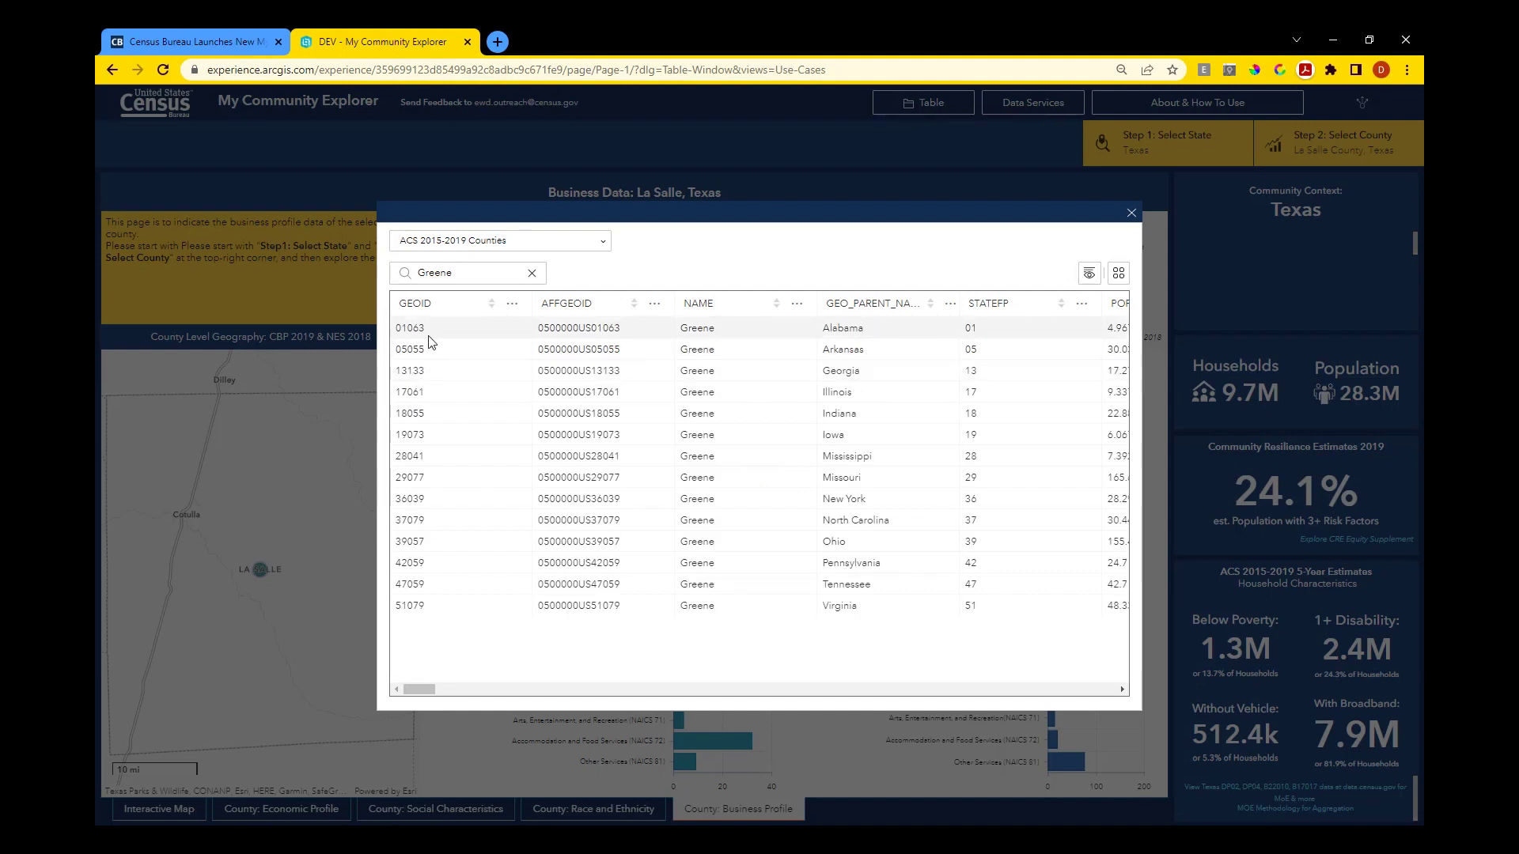
Filter the table to GEOID 01063, then close the Table window.
click(533, 274)
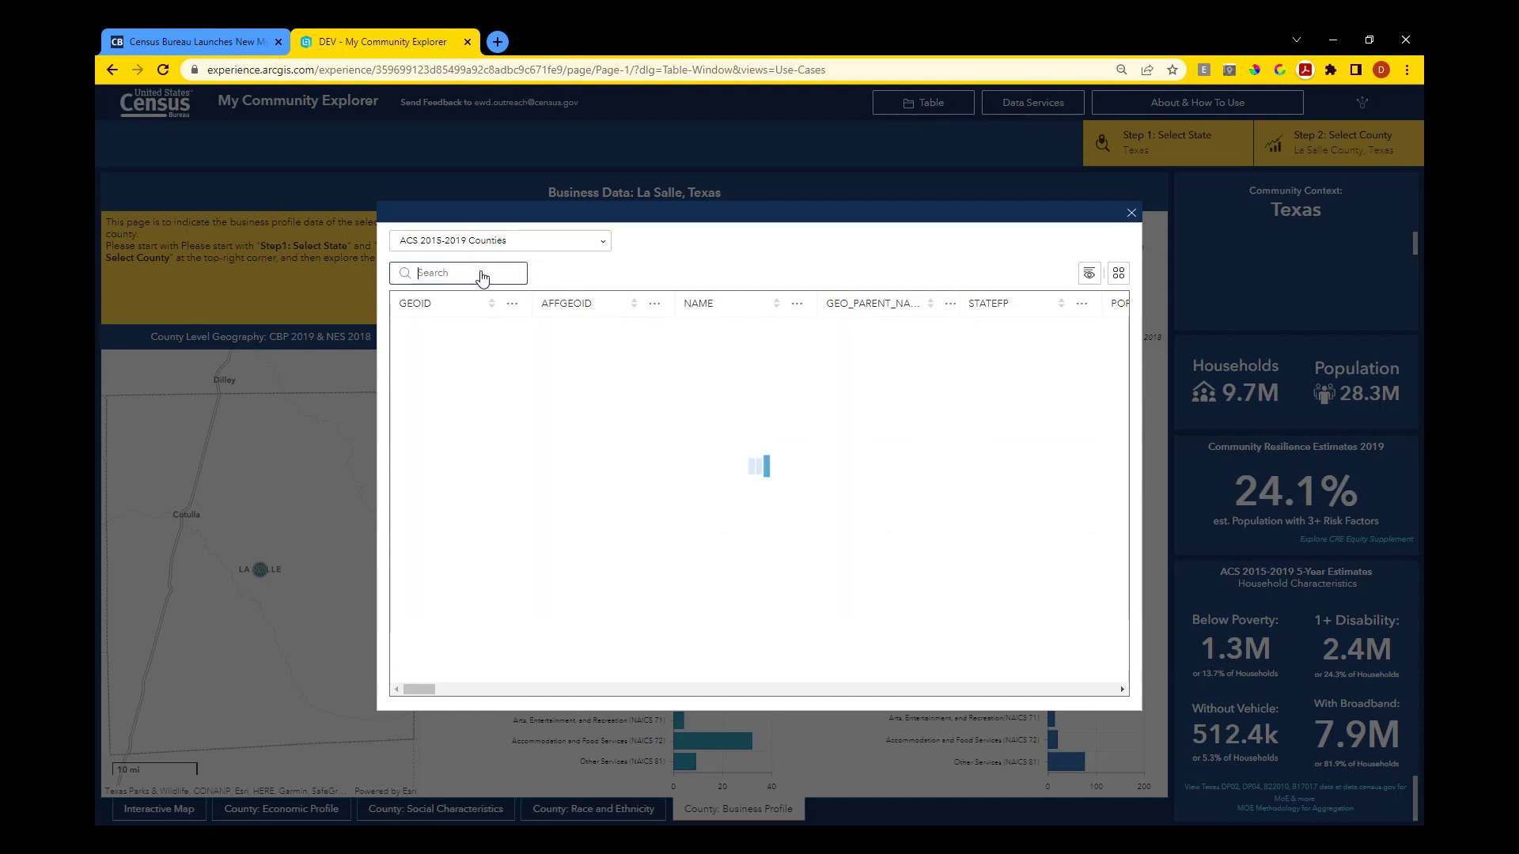
text(0)
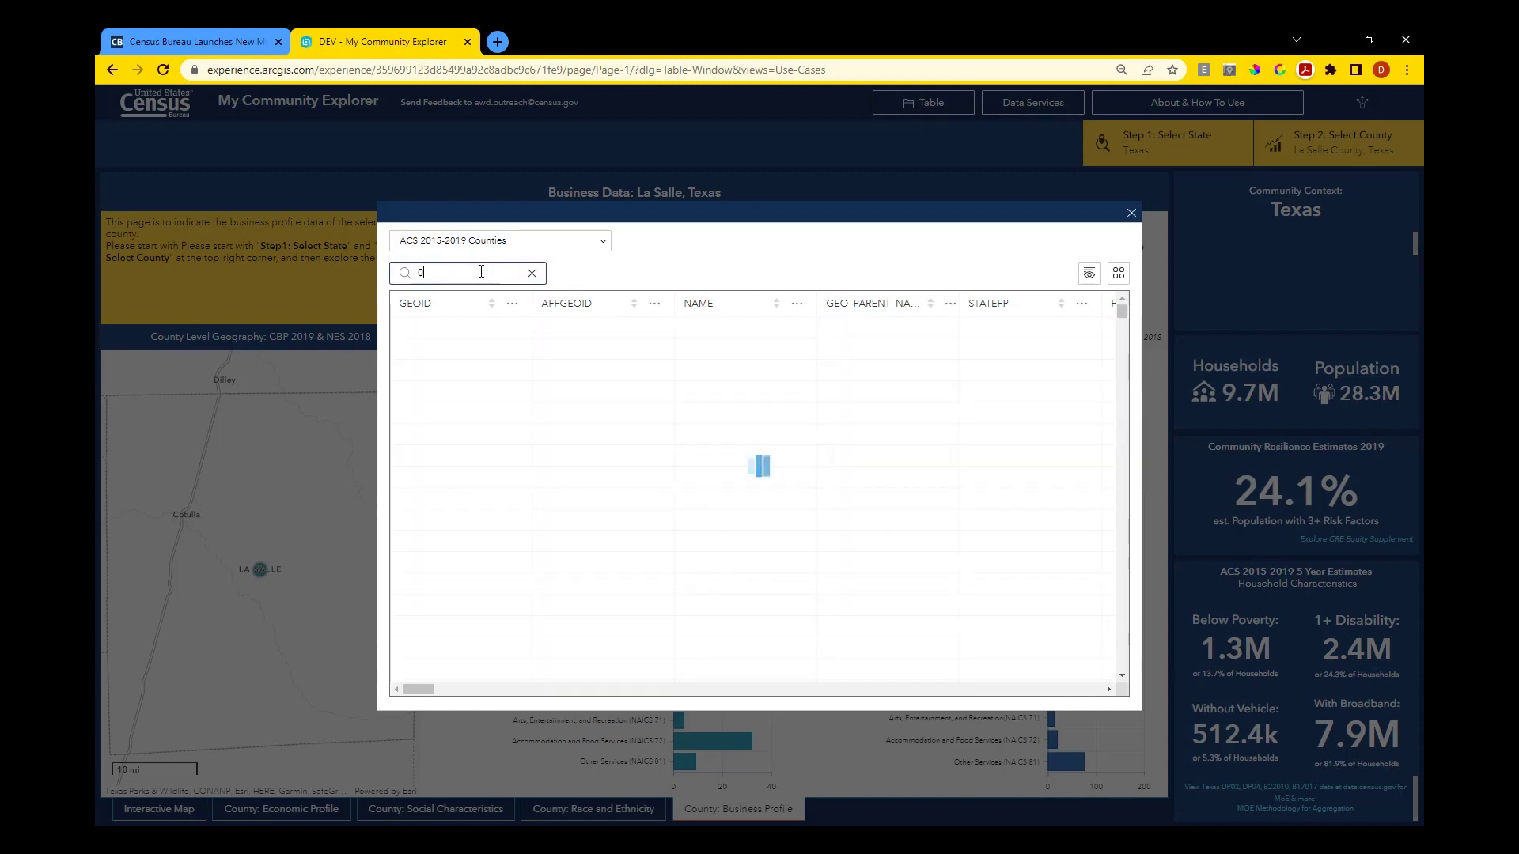
text(1063)
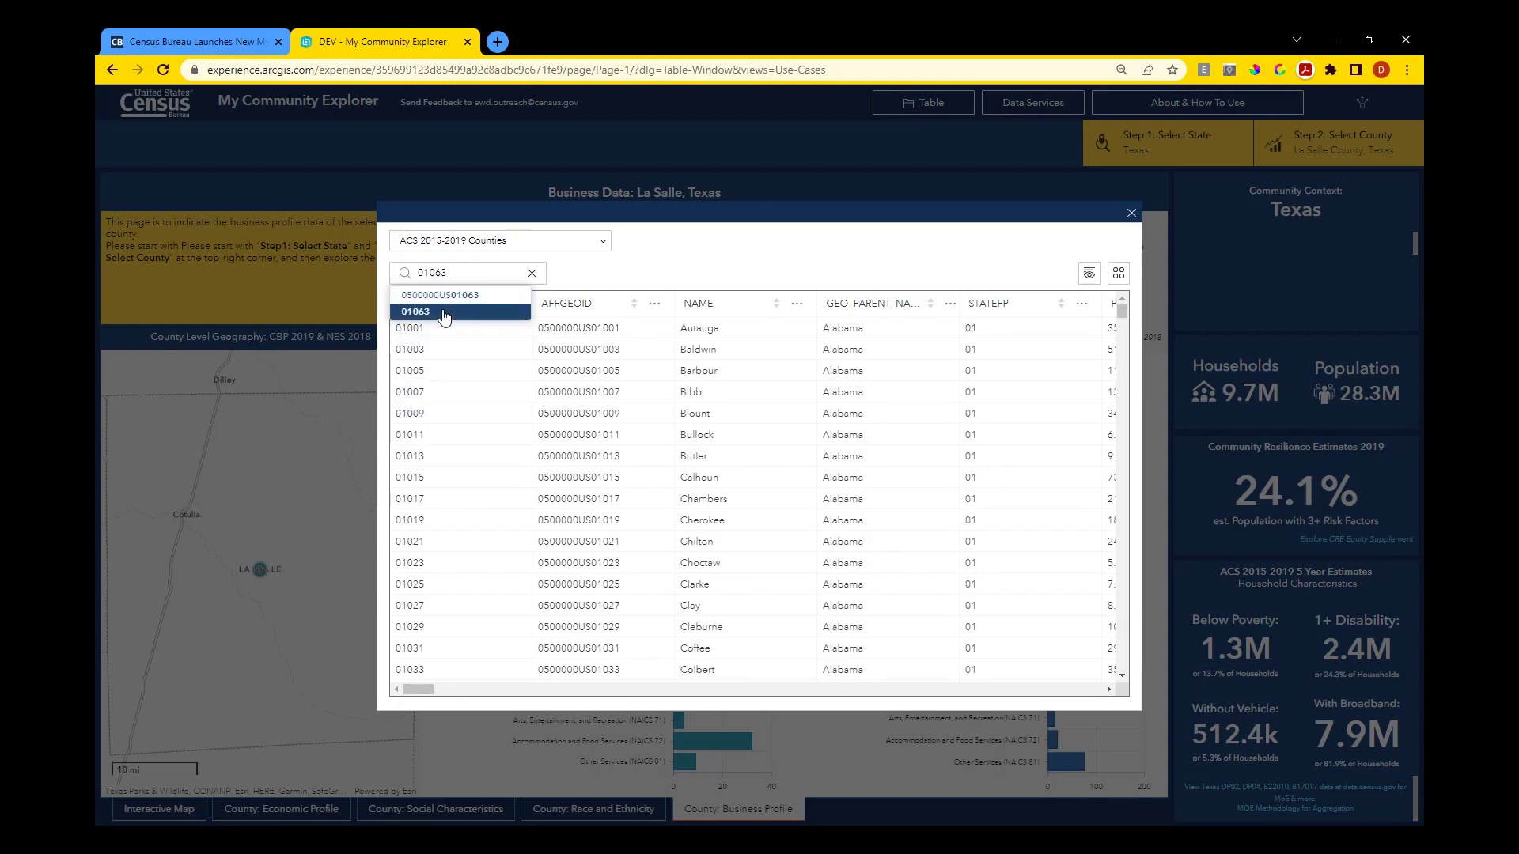
click(444, 313)
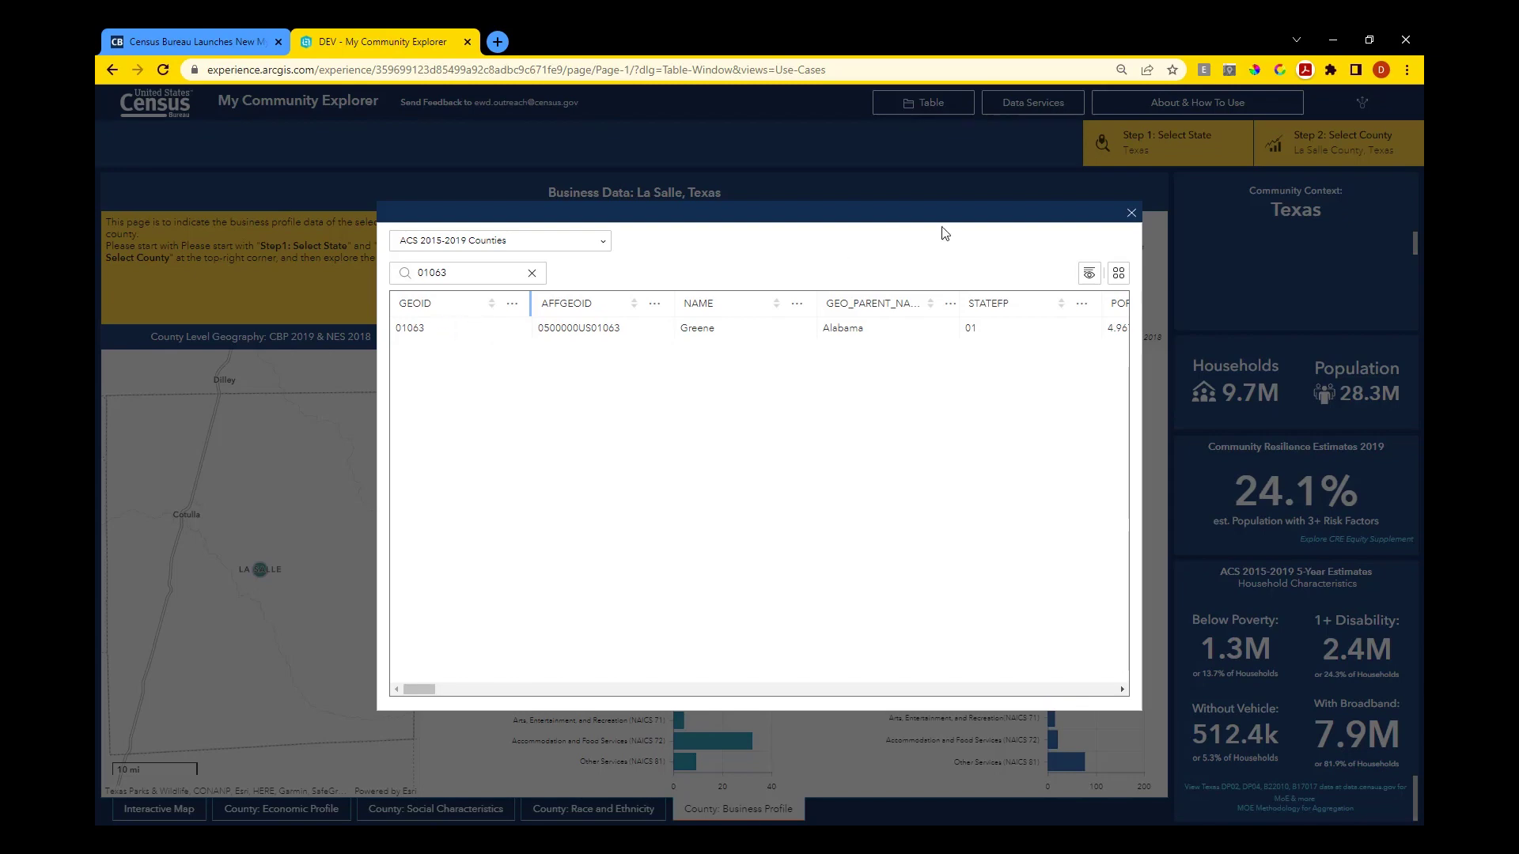
click(1131, 213)
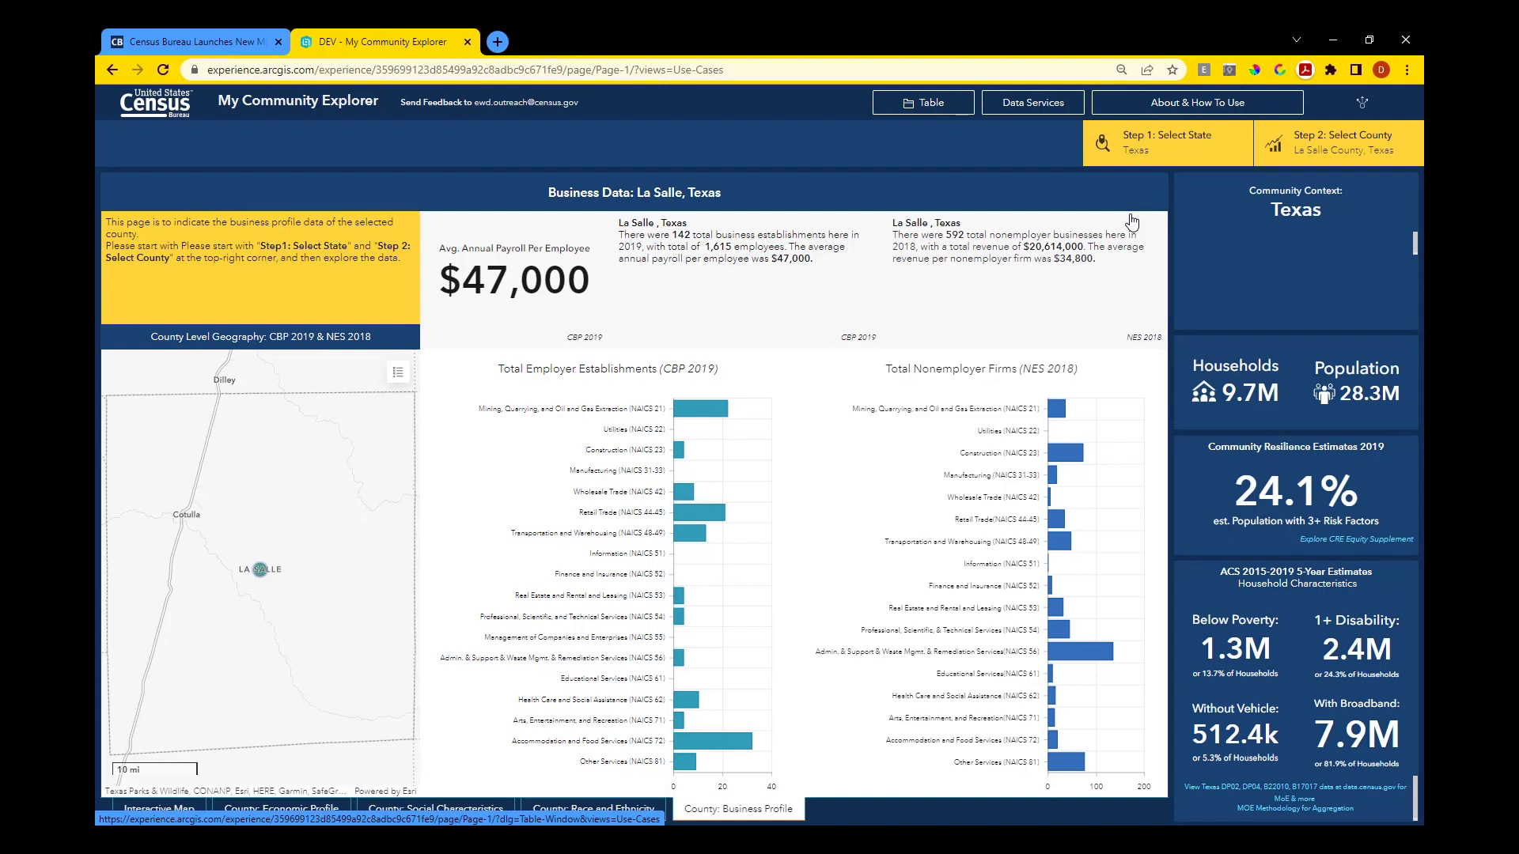
click(1362, 102)
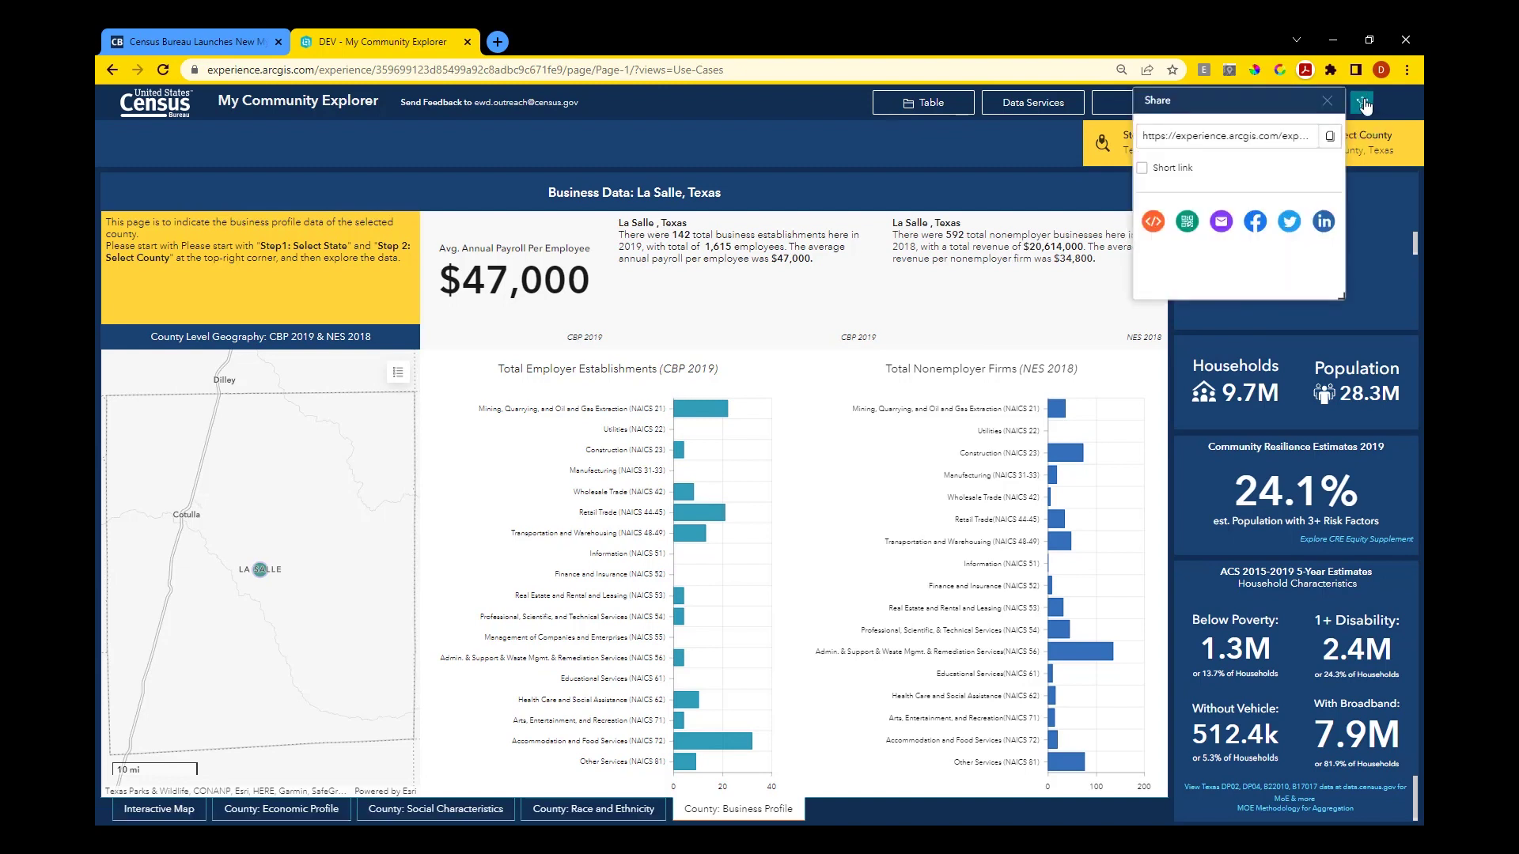
click(1329, 103)
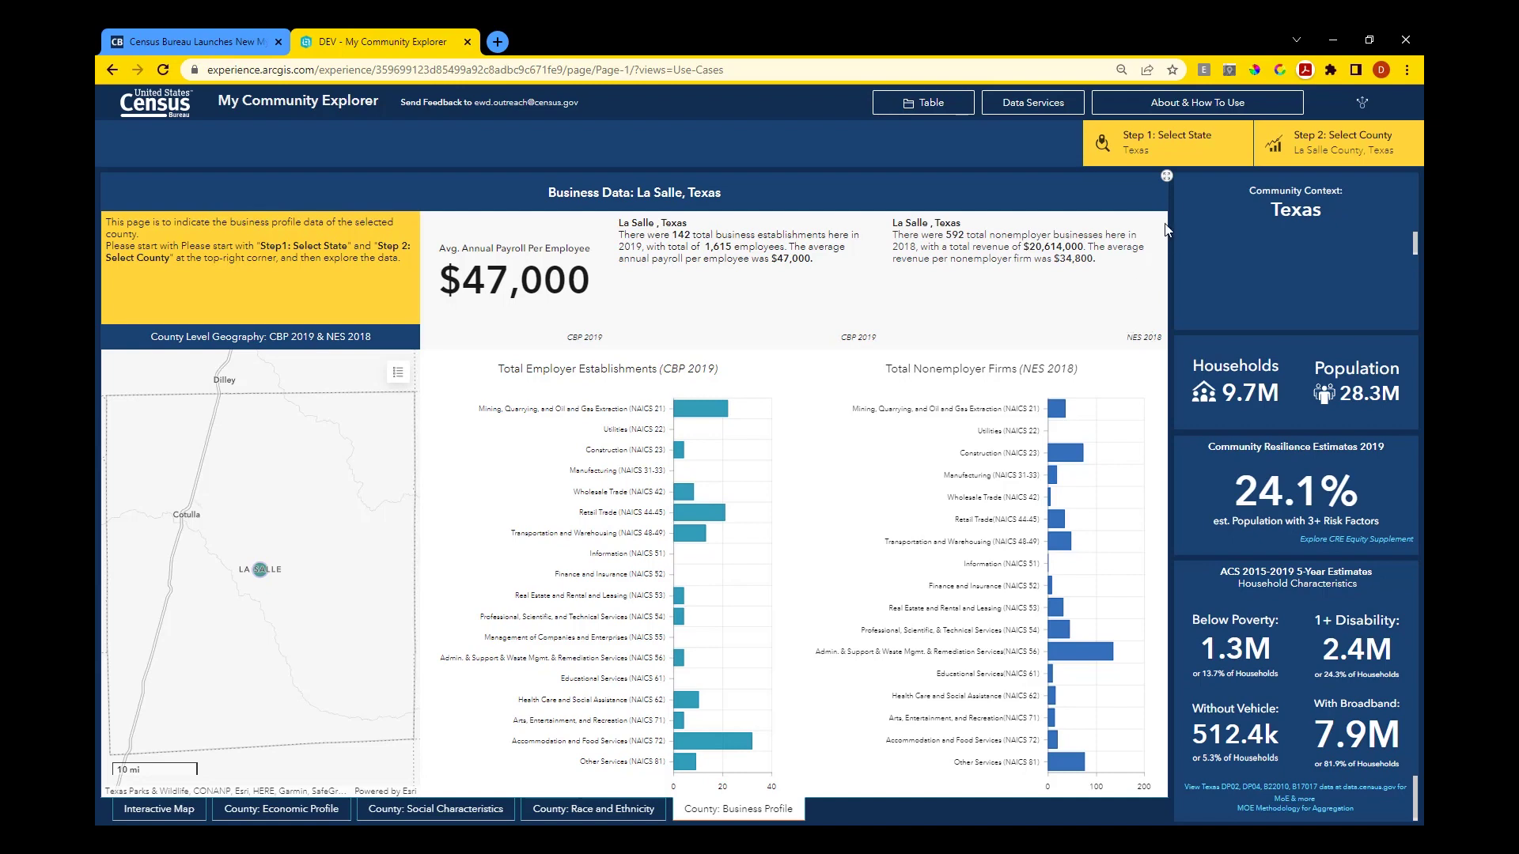
Read the About window's data description and Release Notes, then show the Interactive Map.
click(1182, 106)
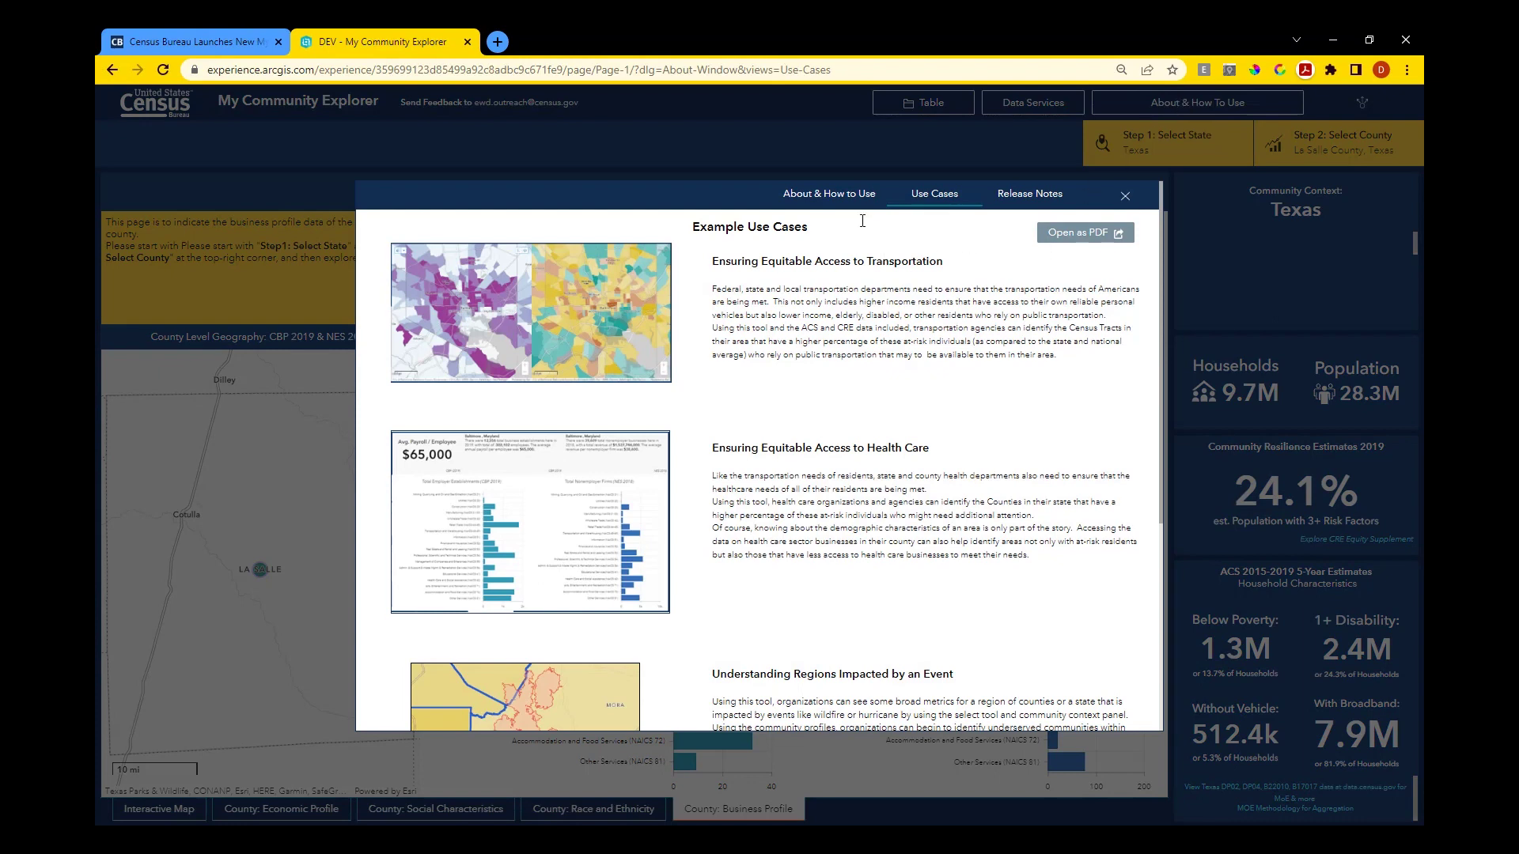
click(832, 195)
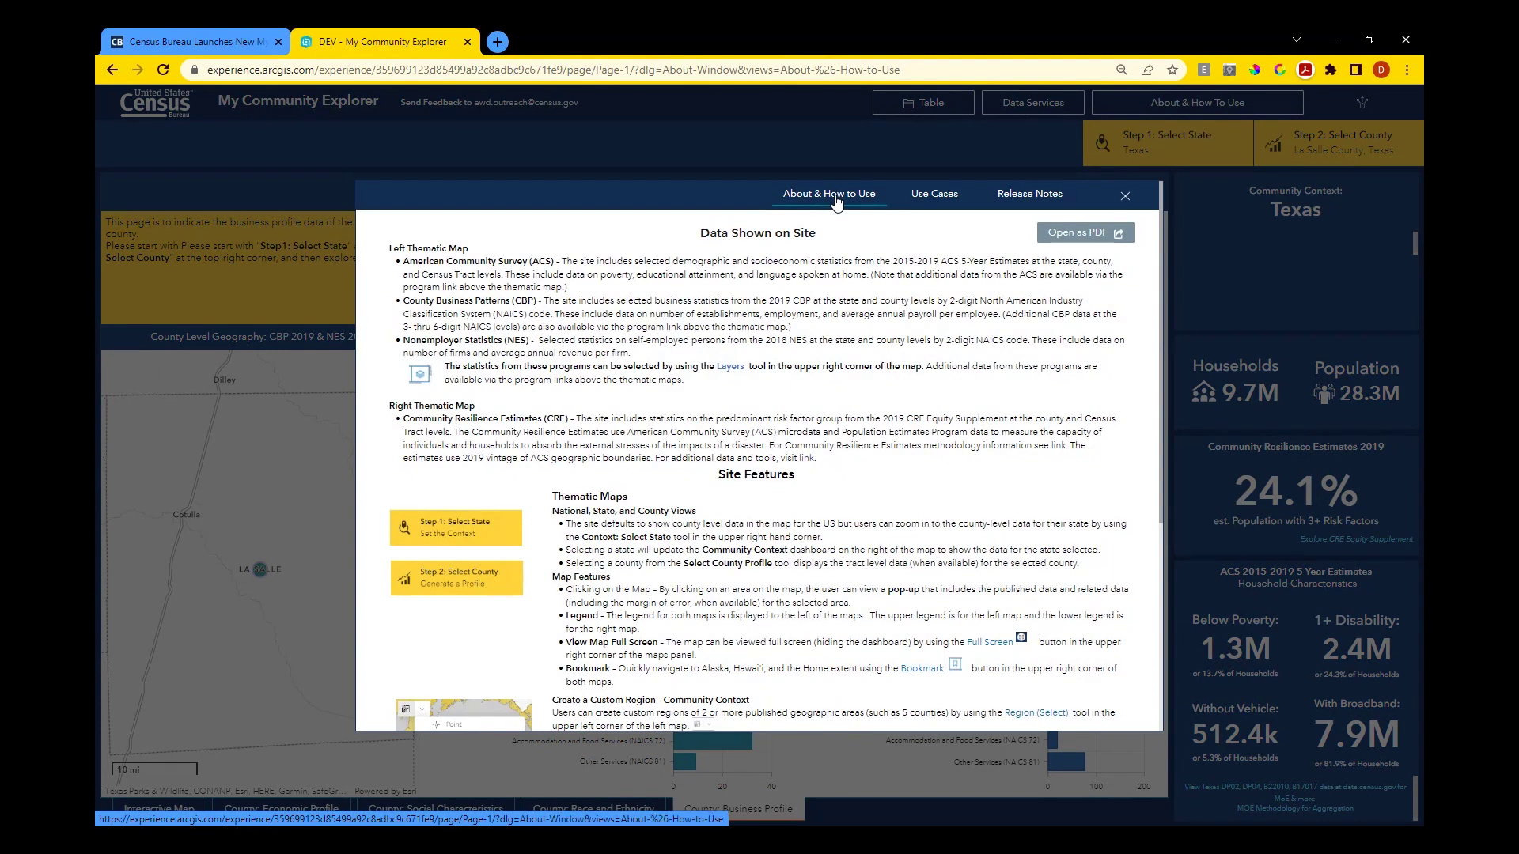
click(1021, 198)
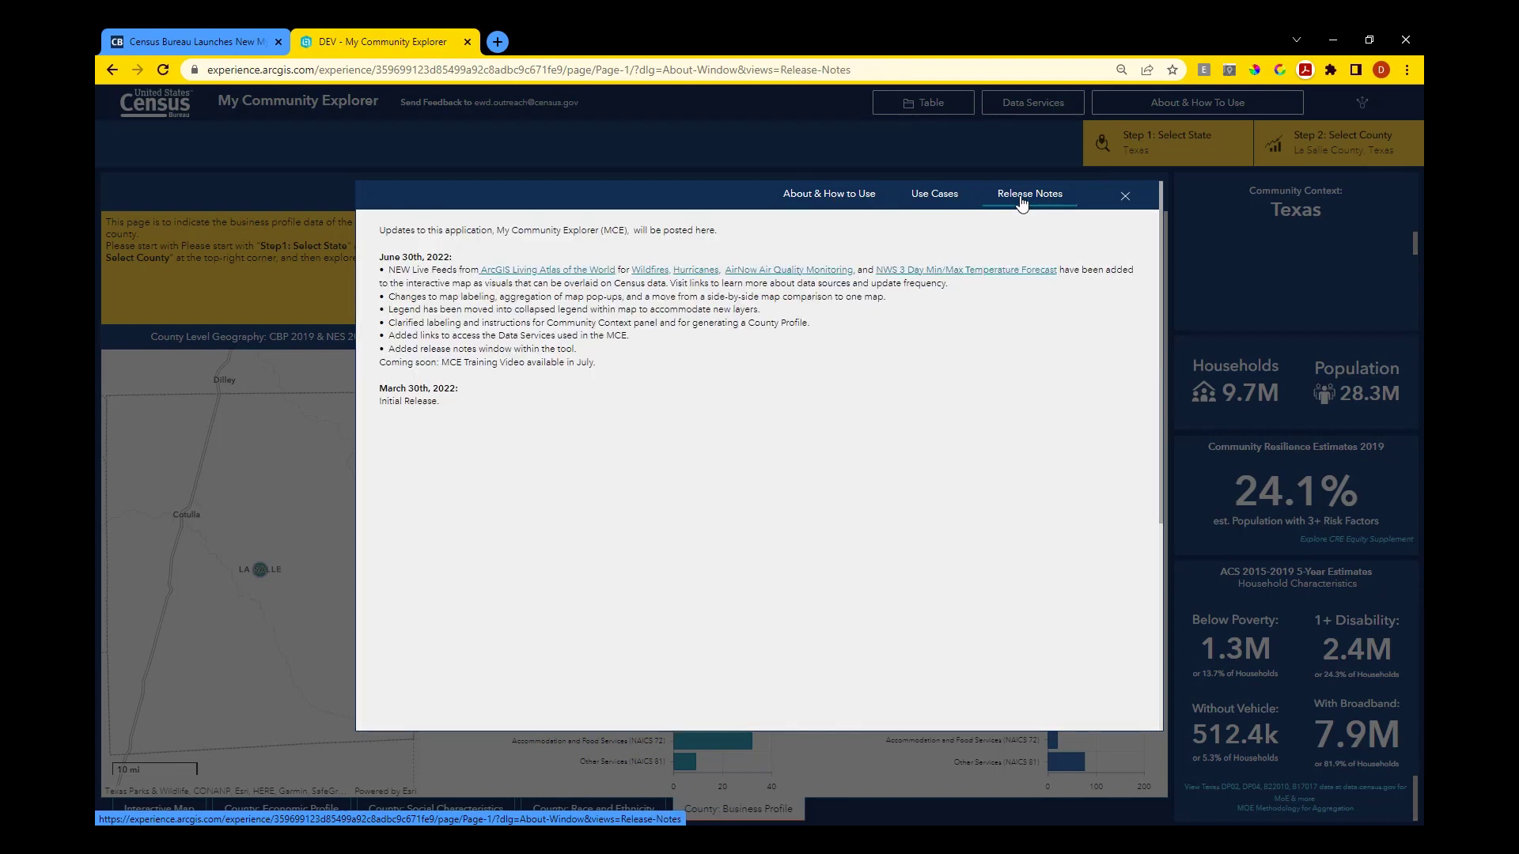
click(1124, 198)
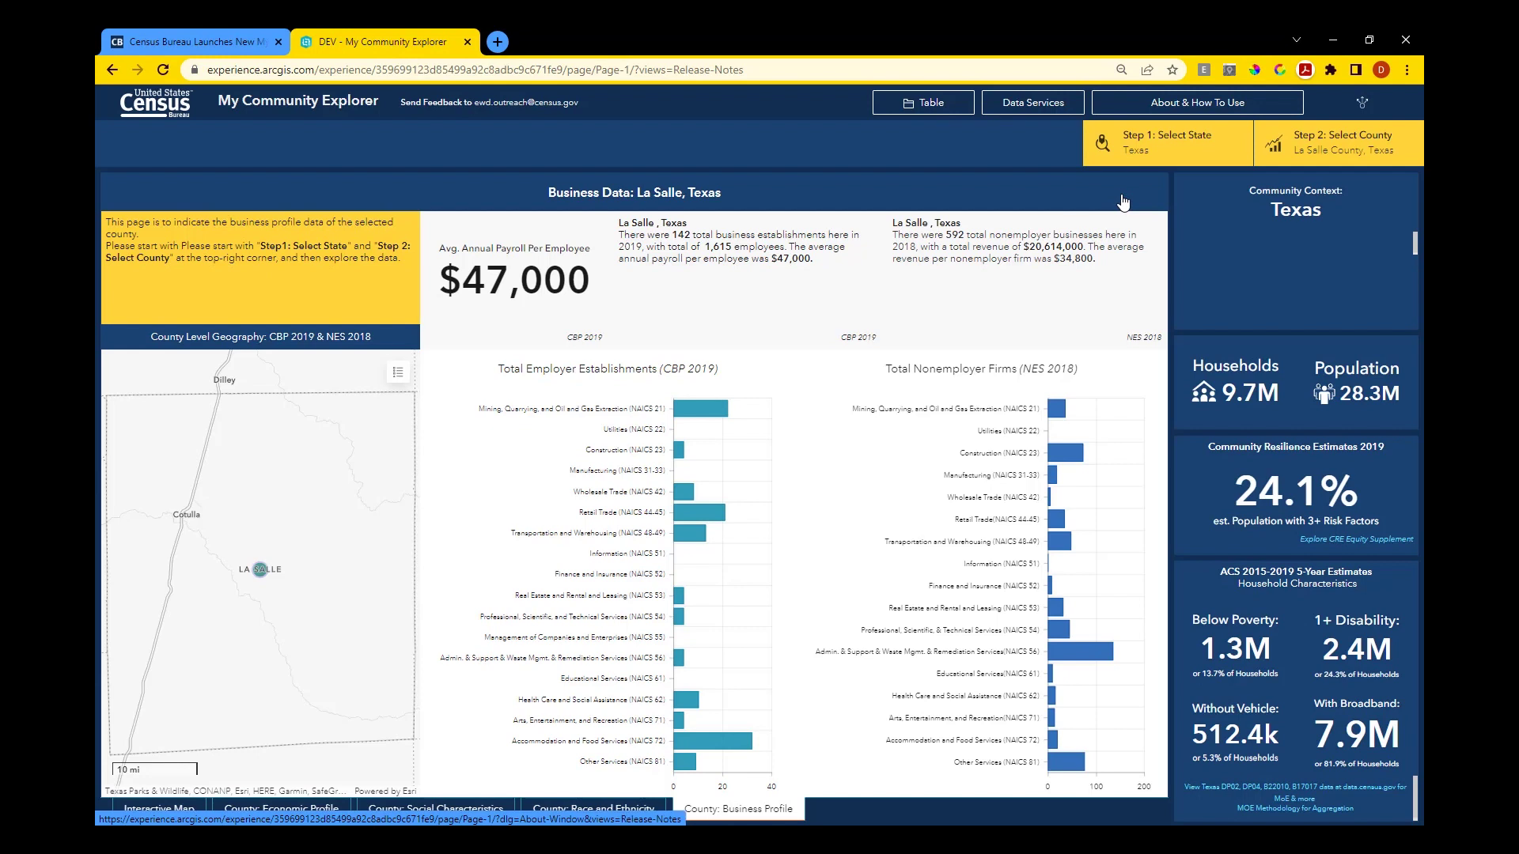
click(158, 808)
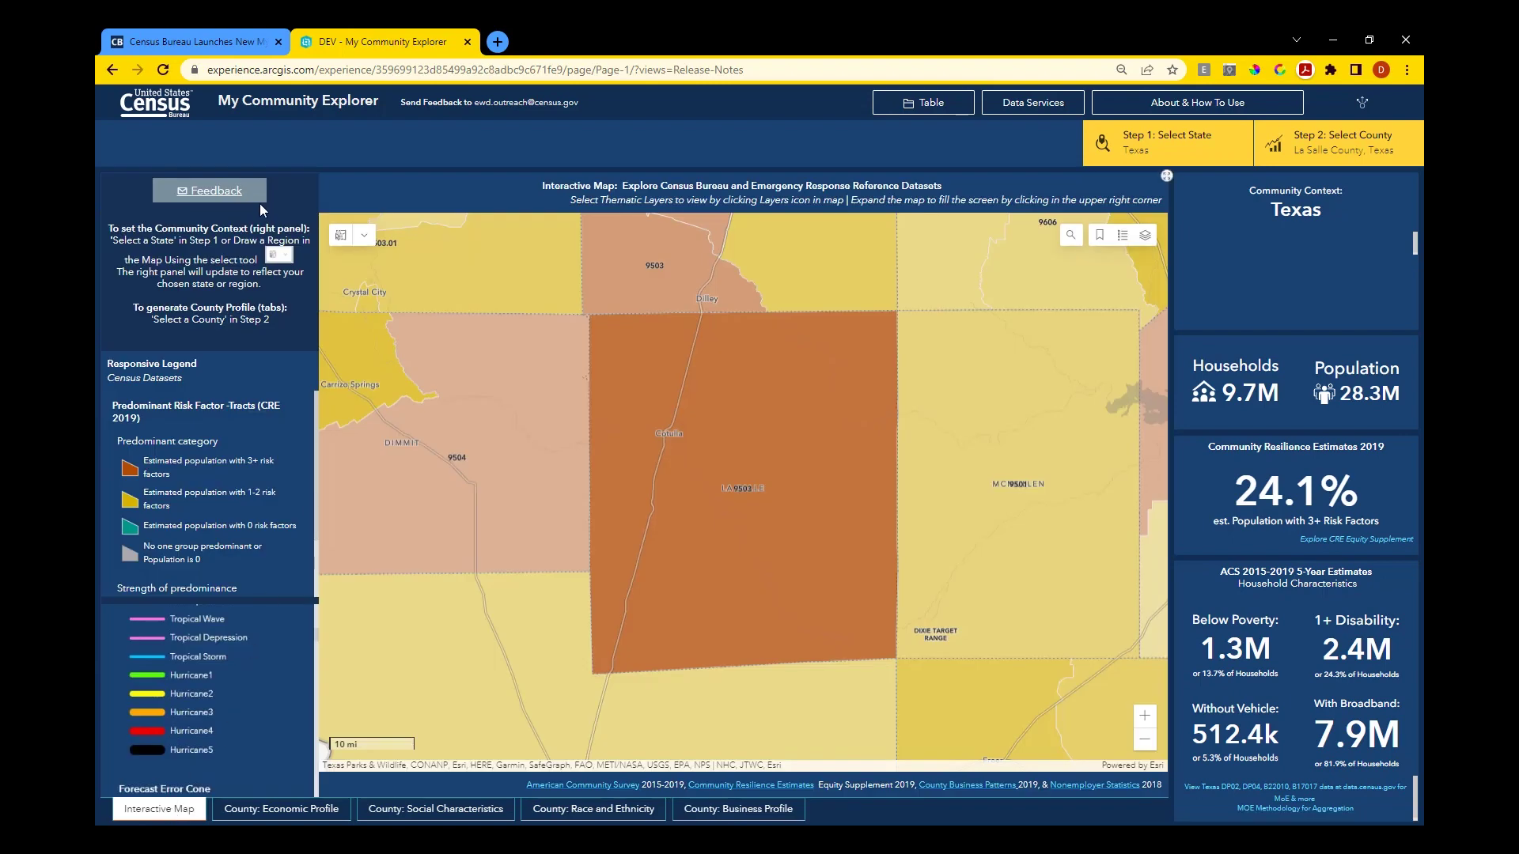